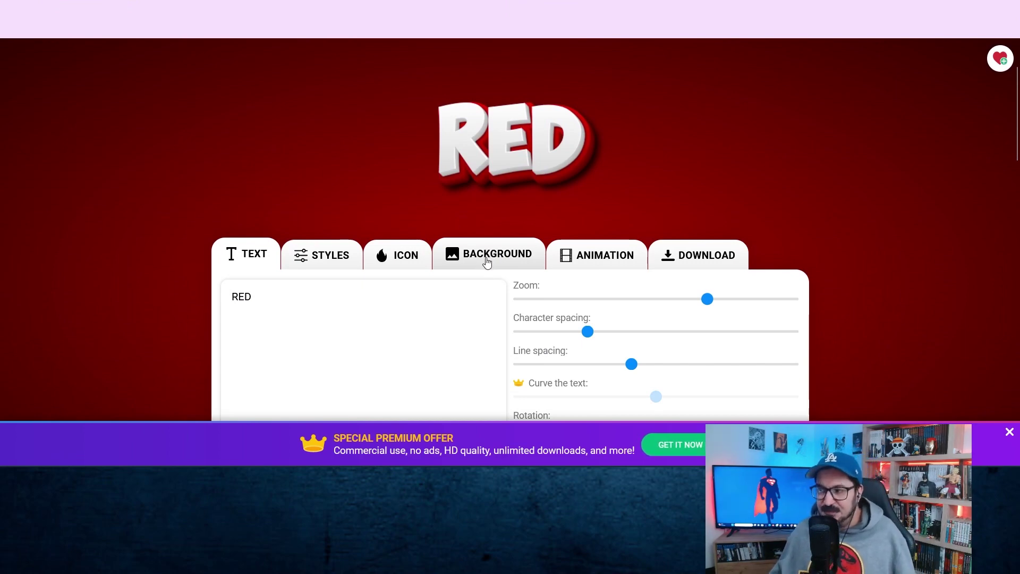
Step: Make the text design's background transparent and replace its text with "rezvtion" on the first line and "trailer" on the second
left_click(487, 261)
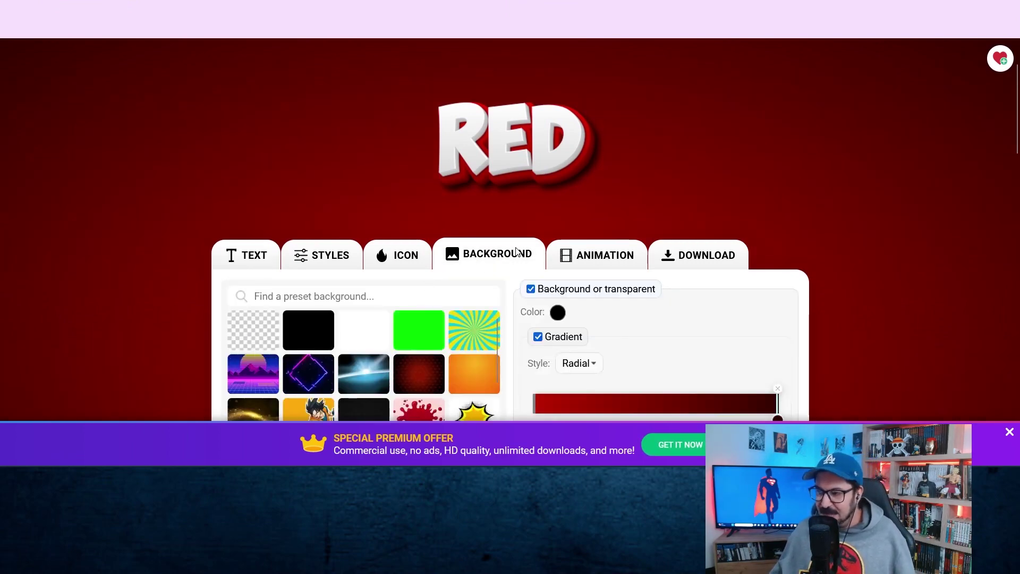
left_click(245, 328)
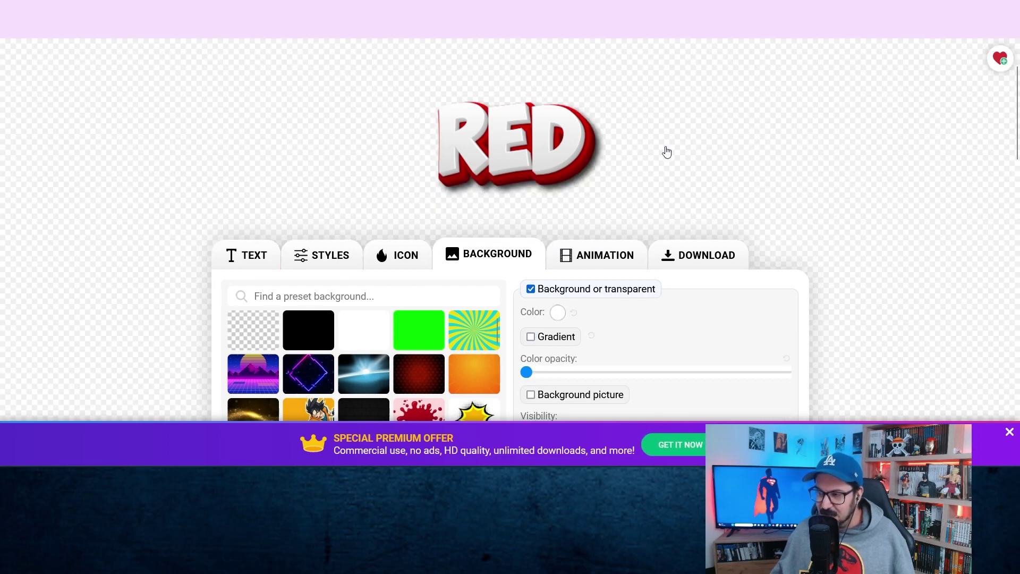
left_click(246, 260)
left_click_drag(296, 319, 126, 295)
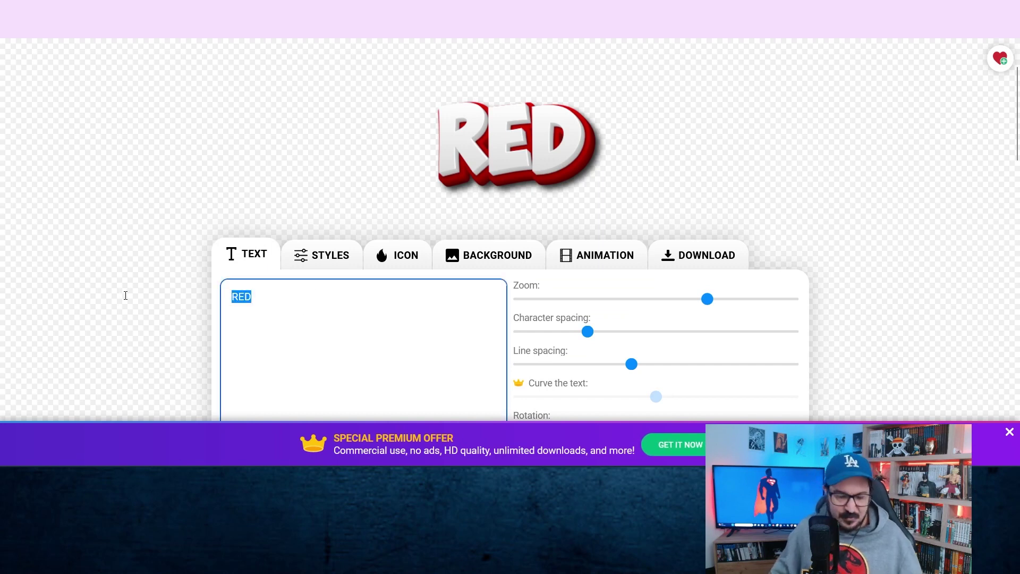
type("re")
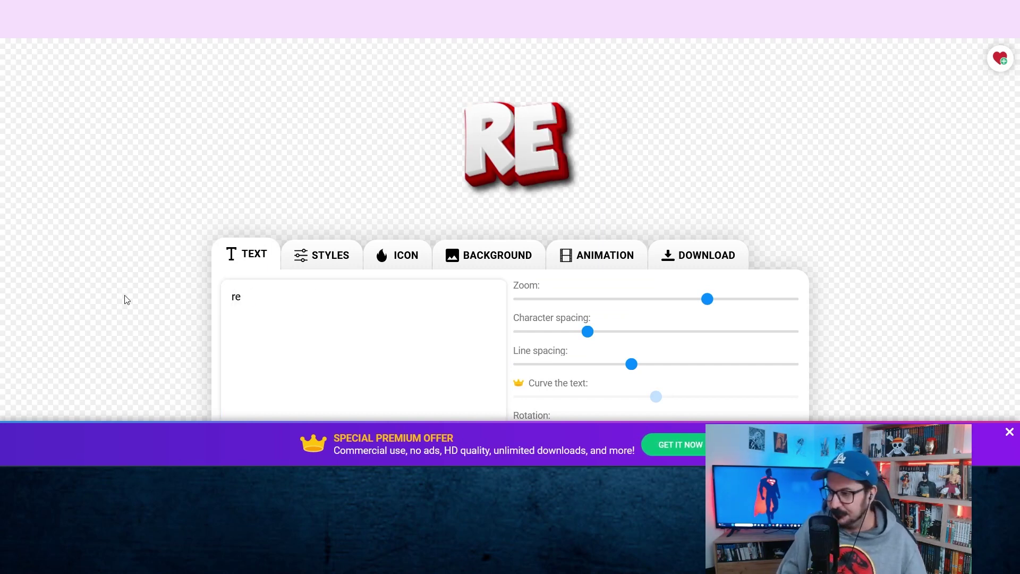
left_click(276, 288)
type("zvtion")
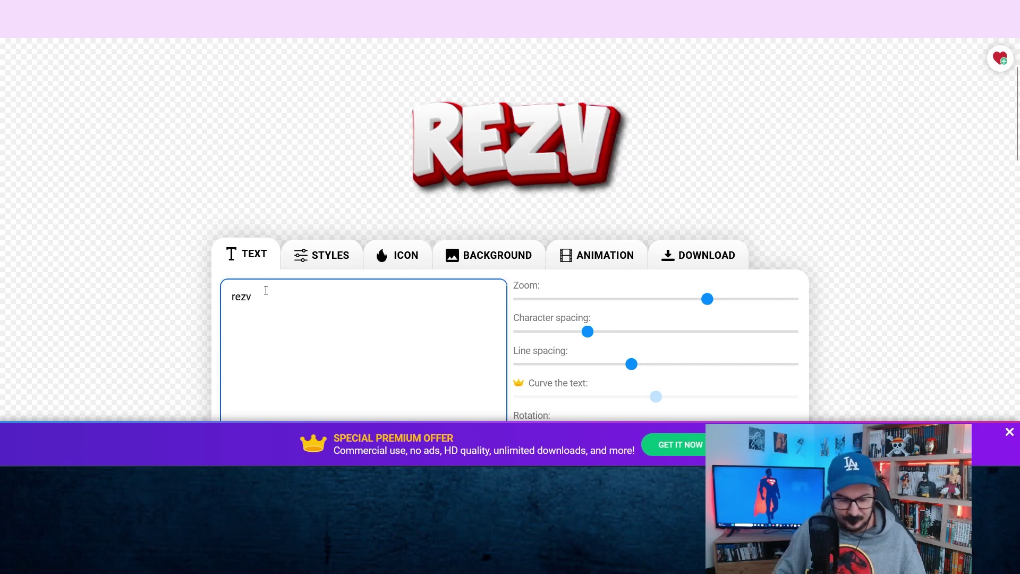
key("Return")
type("ty")
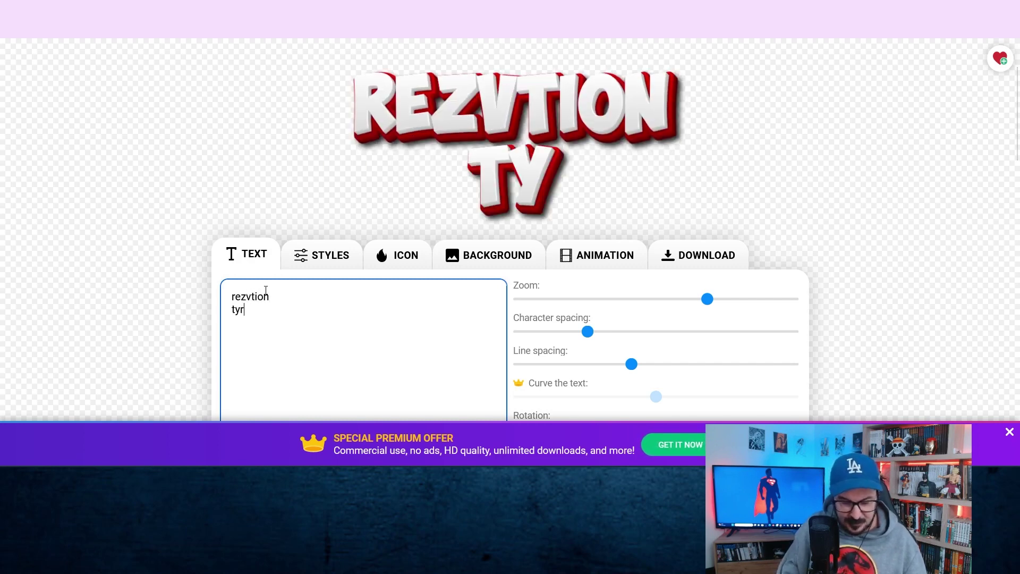
key("BackSpace")
type("railer")
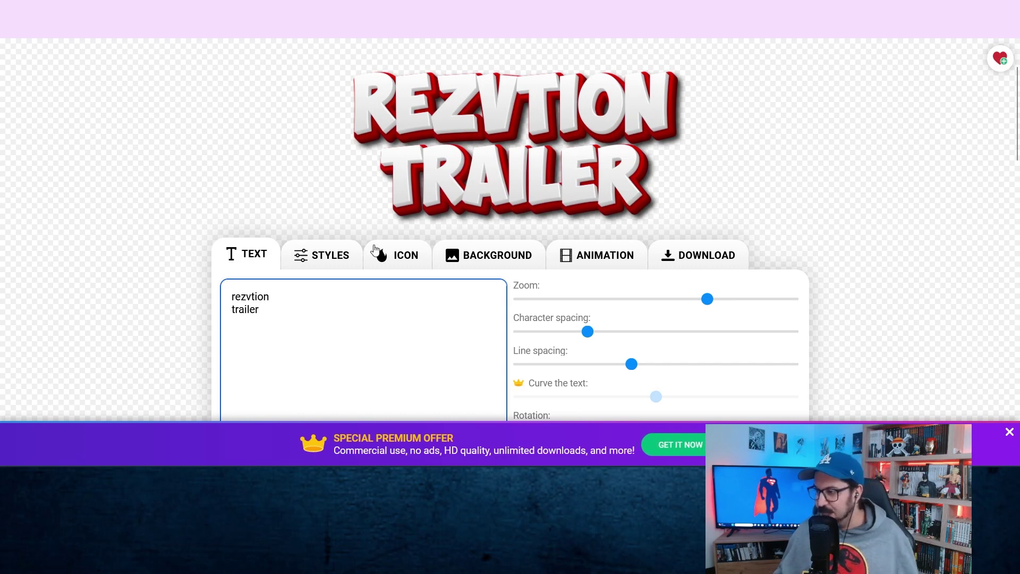
left_click(692, 259)
scroll(631, 216, "down", 2)
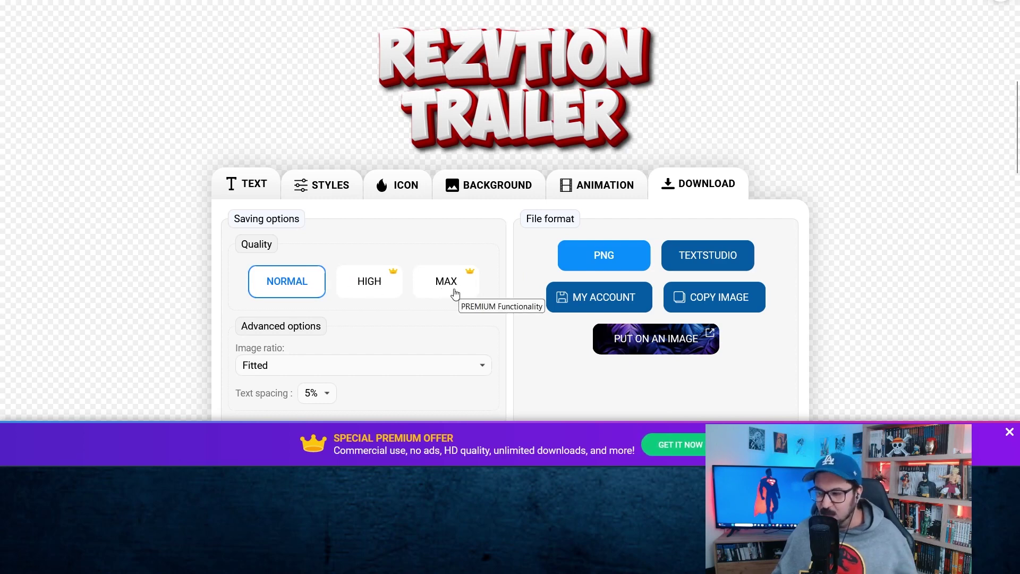
scroll(457, 289, "down", 1)
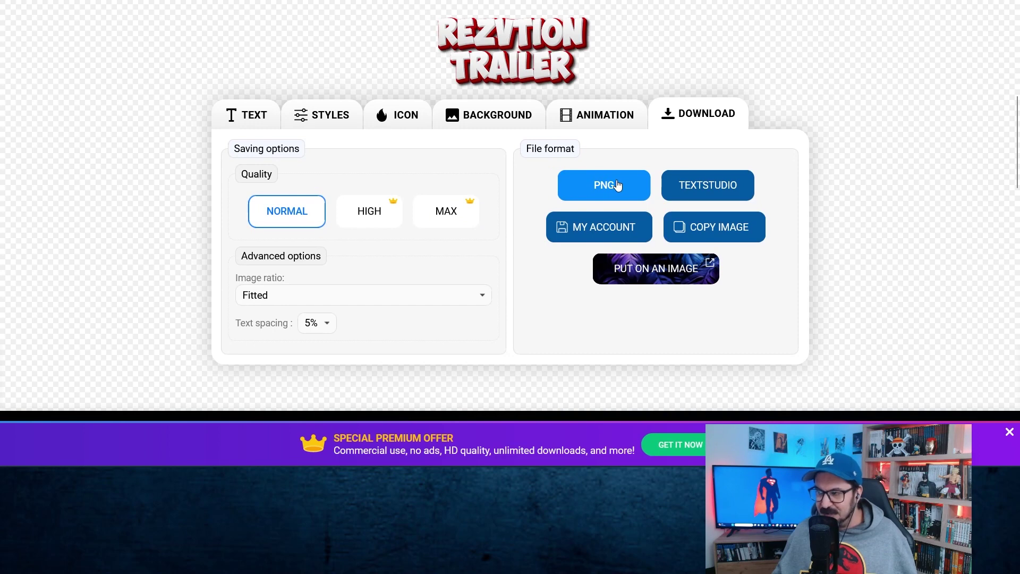
scroll(445, 155, "up", 1)
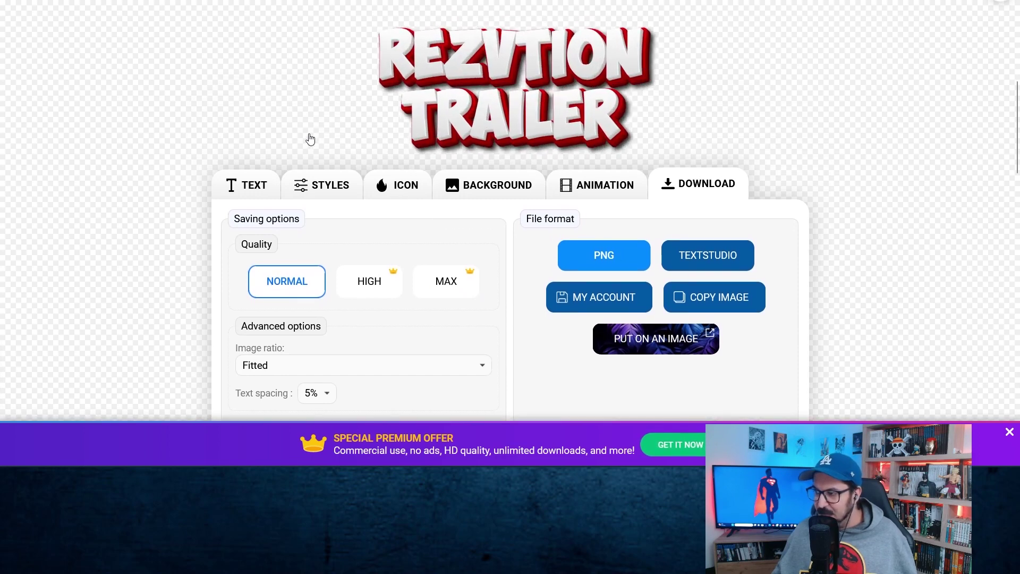
Step: Correct the first line of the design's text to "reaction"
left_click(259, 192)
left_click(249, 229)
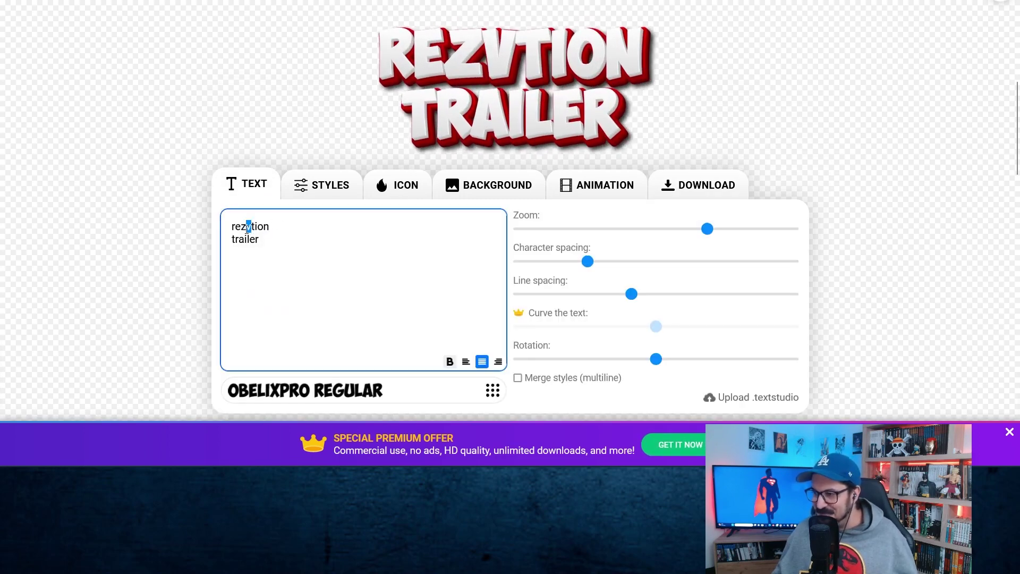
type("ac")
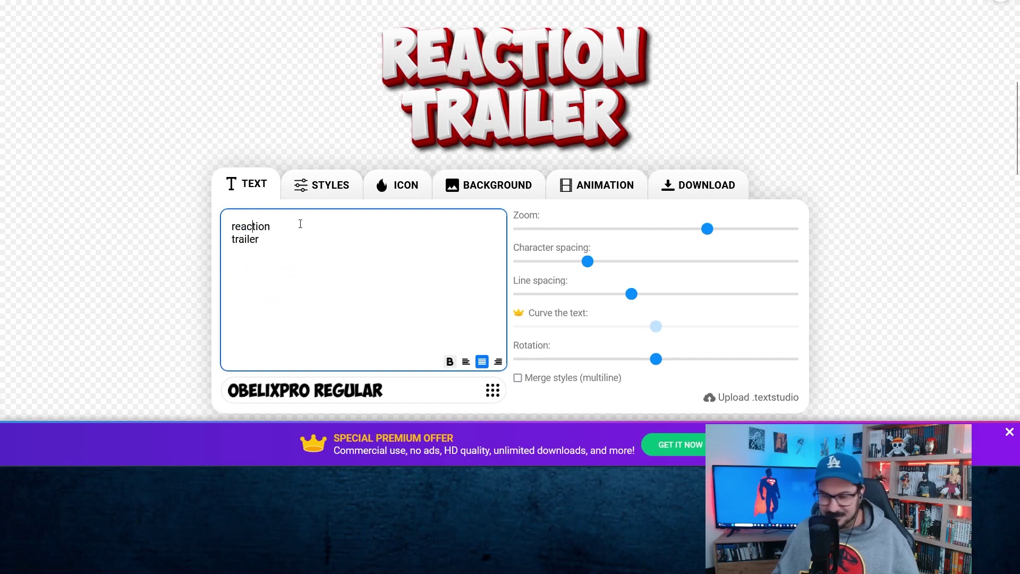
Step: Download the REACTION TRAILER text design as a PNG and dismiss the licence notice
left_click(723, 192)
left_click(614, 263)
left_click(465, 282)
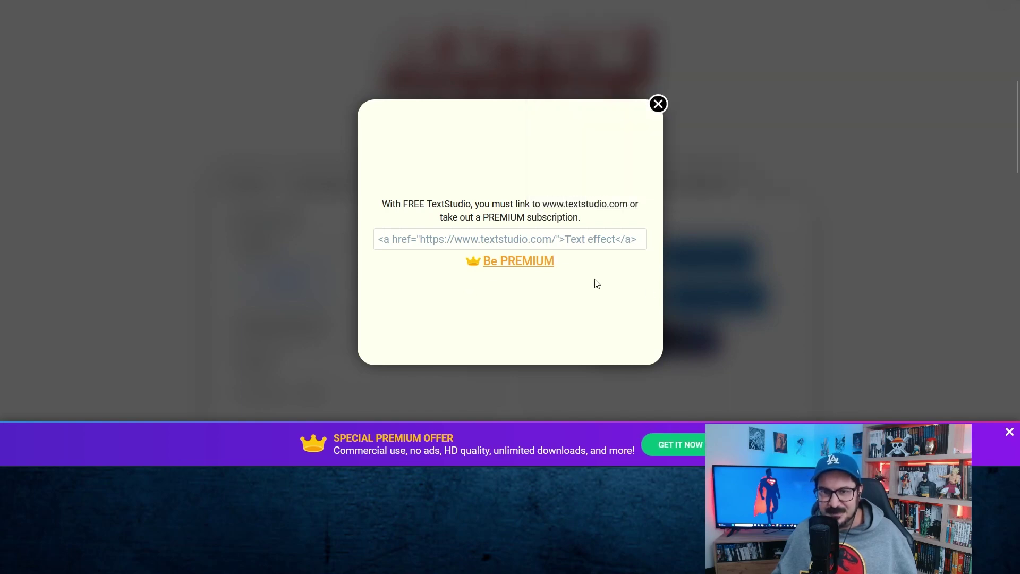
left_click(658, 104)
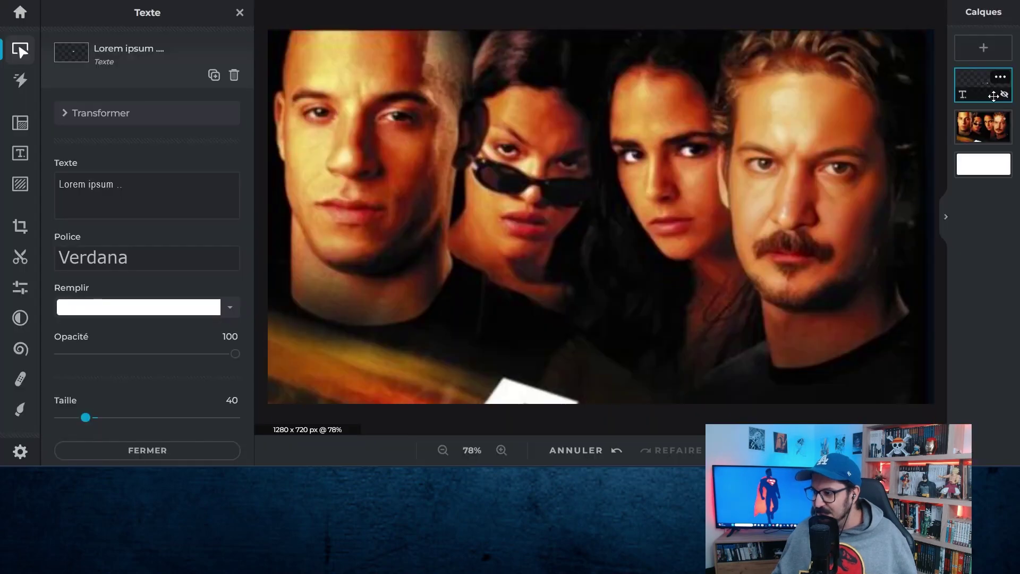
Step: Switch to Pixlr X, add the downloaded reaction-trailer-8-1-2023(1) image as a new layer and place it at the lower centre of the picture
left_click(983, 48)
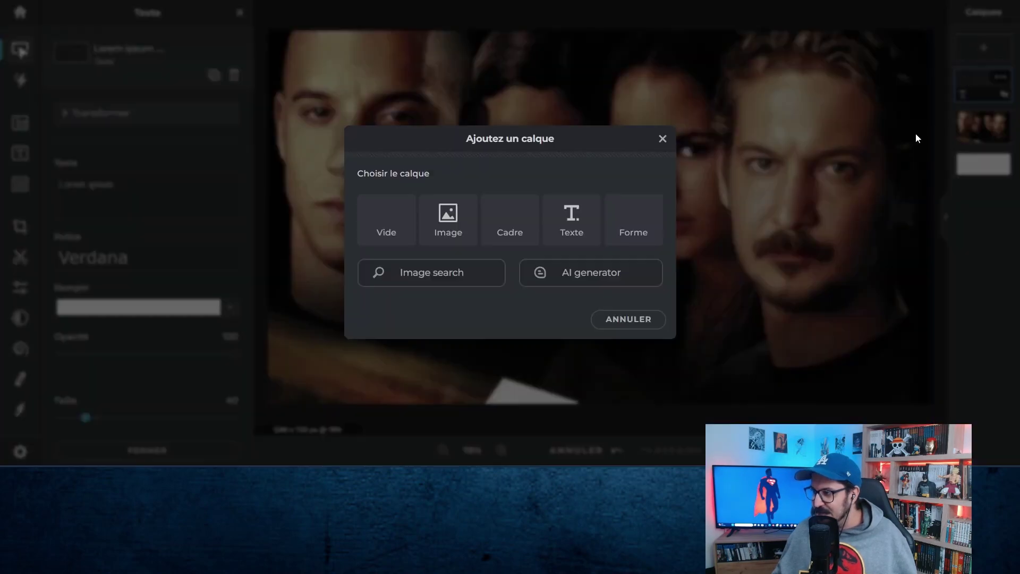
left_click(461, 239)
double_click(178, 101)
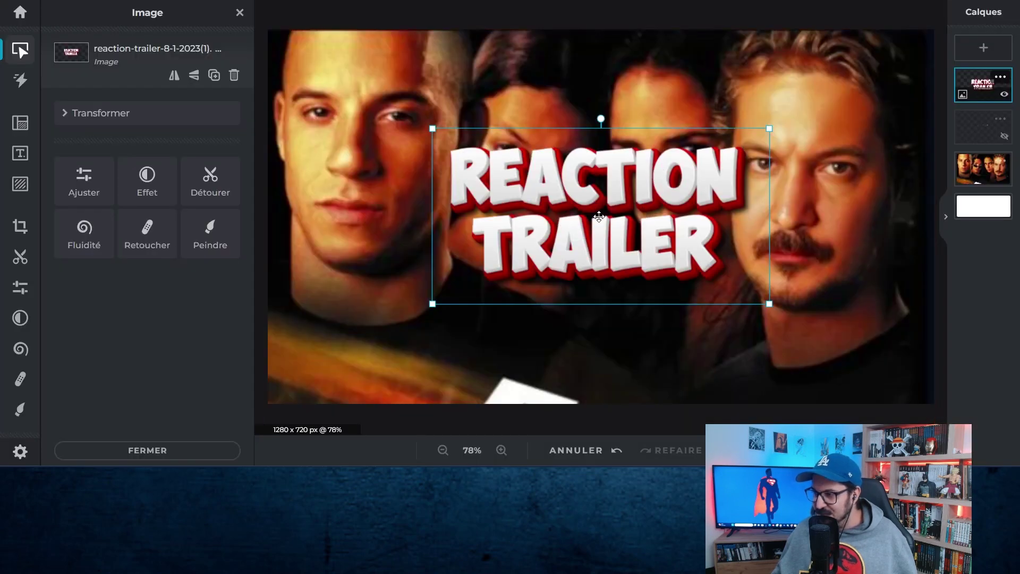
left_click_drag(598, 216, 599, 334)
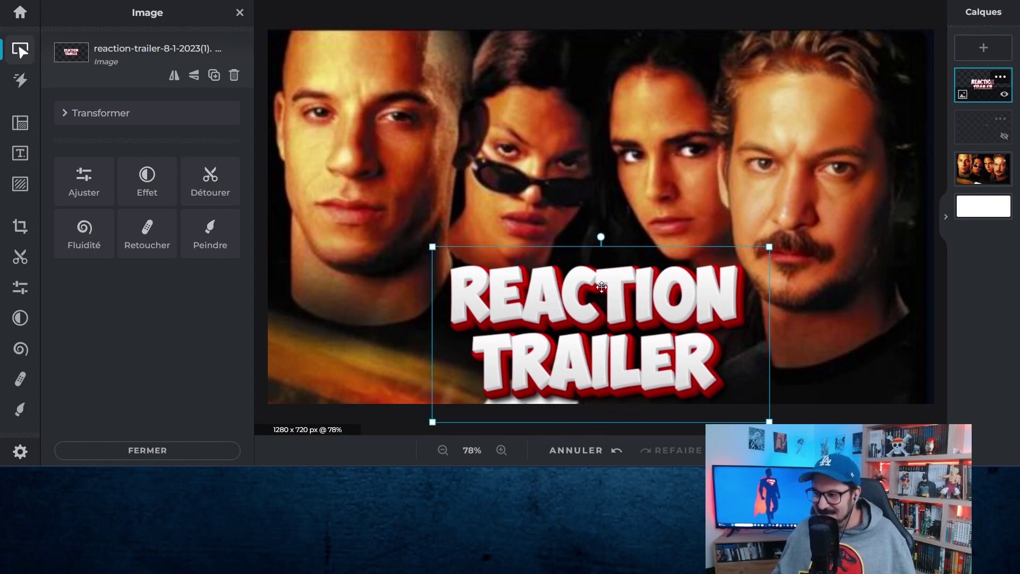
Step: Apply a sharpness (Netteté) adjustment of 44 to the REACTION TRAILER layer
left_click(85, 180)
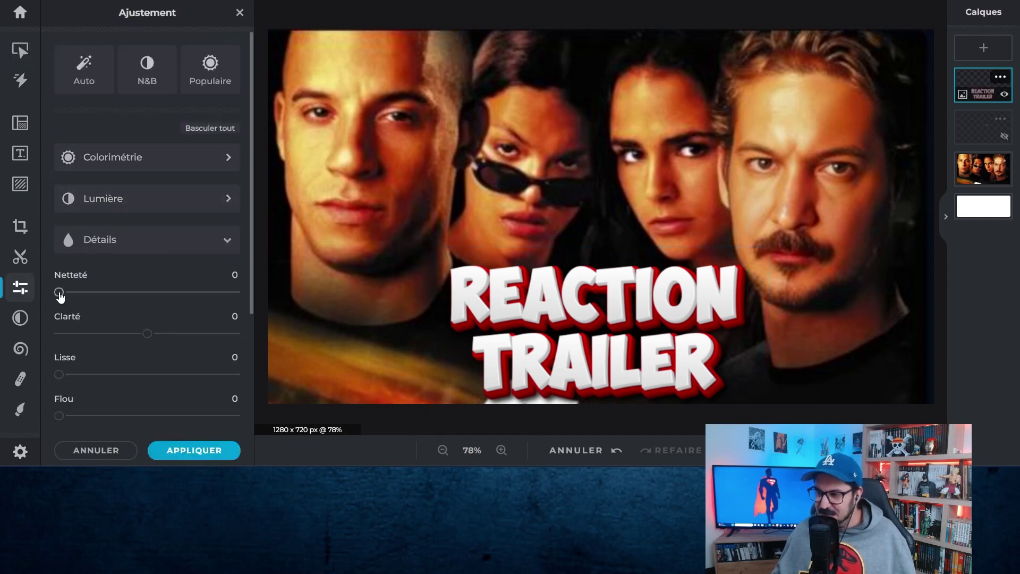
left_click_drag(64, 294, 140, 296)
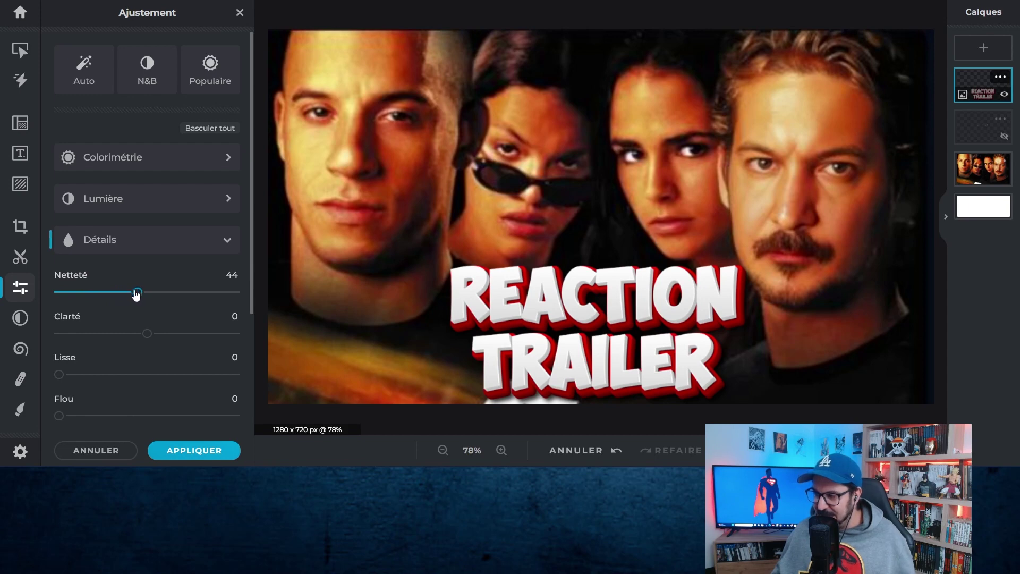
left_click(186, 456)
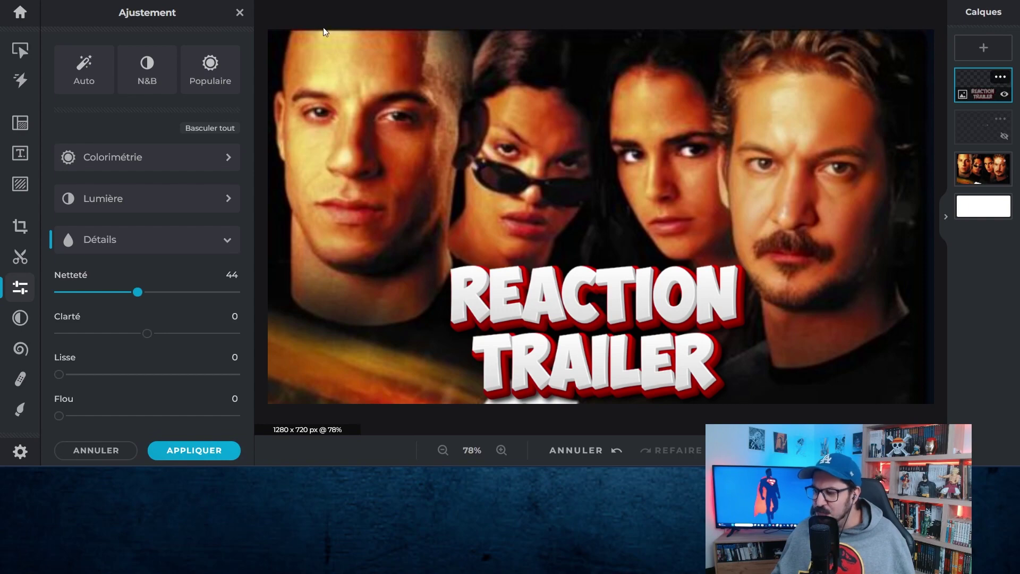
Step: Leave Pixlr X, open the most recent "casual summer" project in Pixlr E, and select the REACTION TRAILER layer
left_click(19, 14)
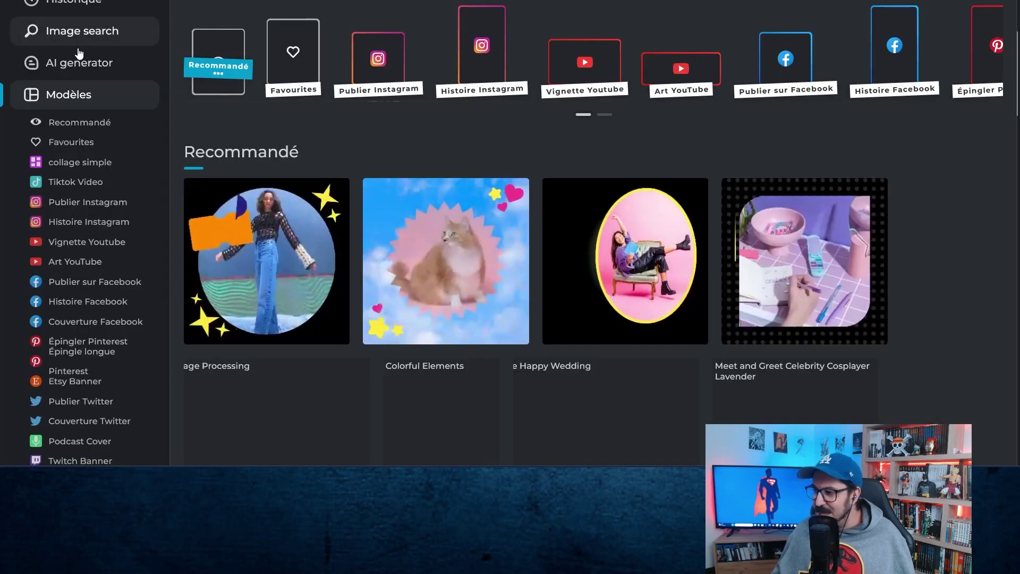
scroll(57, 21, "up", 3)
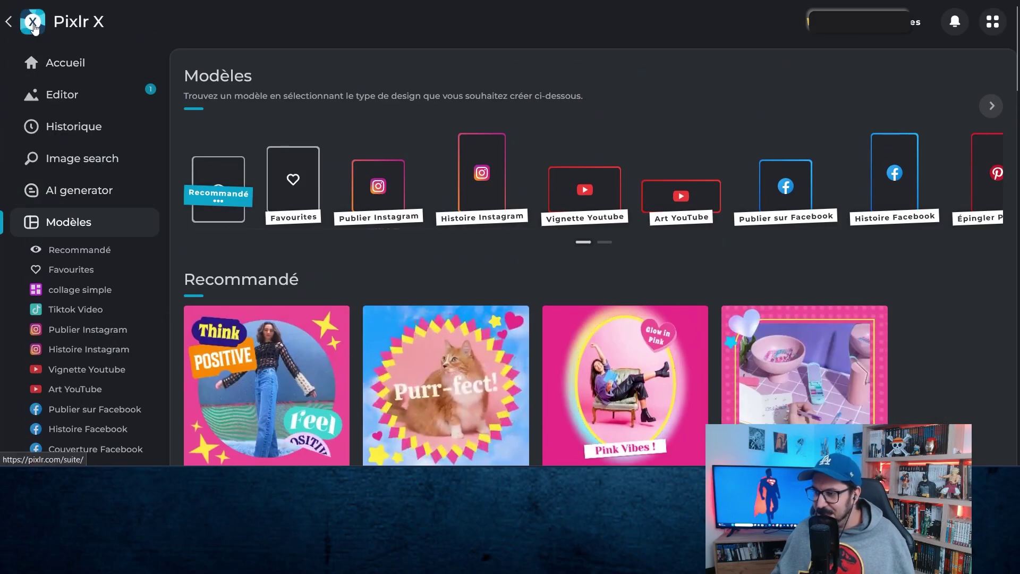
key("alt+Left")
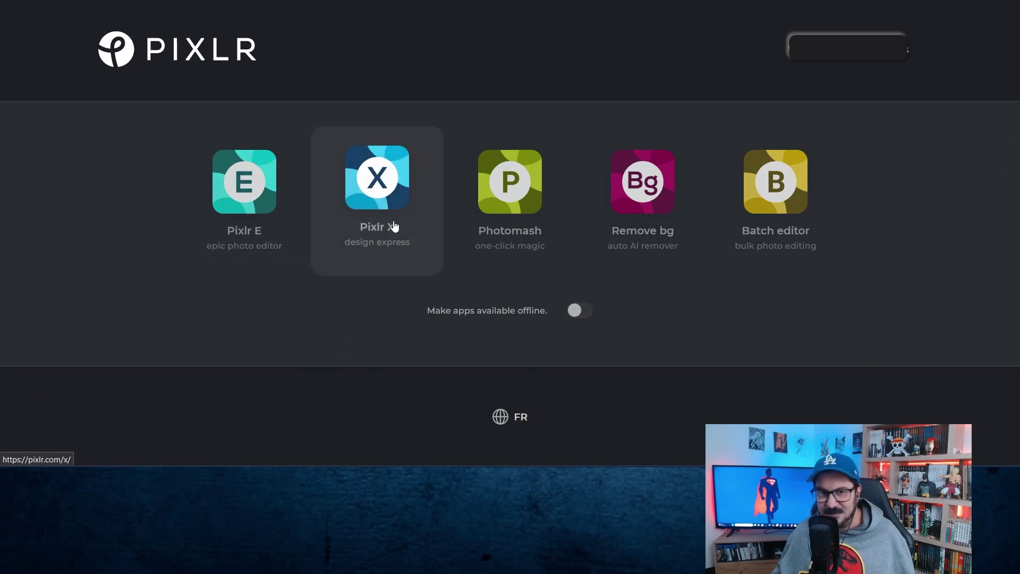
left_click(243, 179)
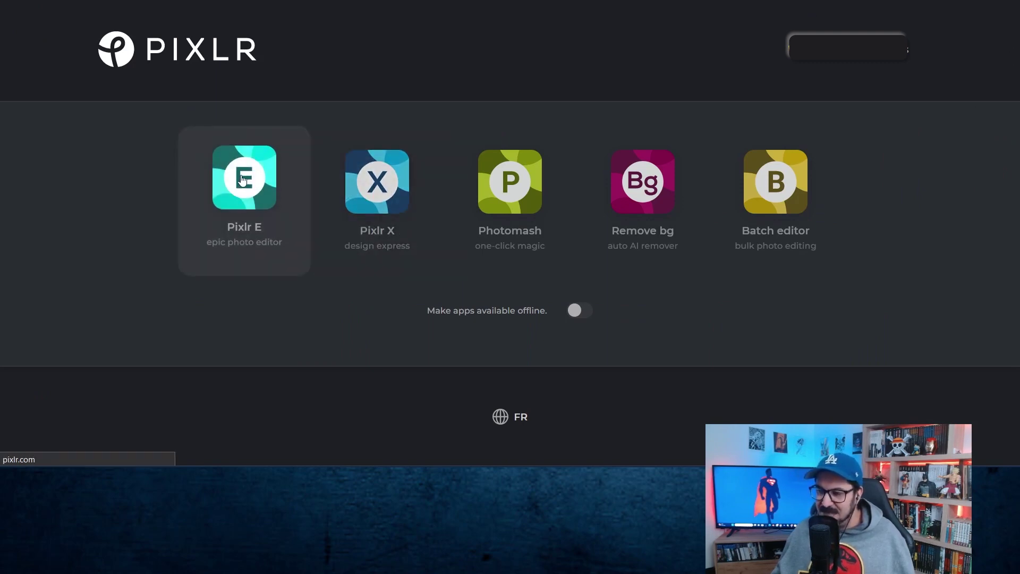
scroll(272, 296, "down", 2)
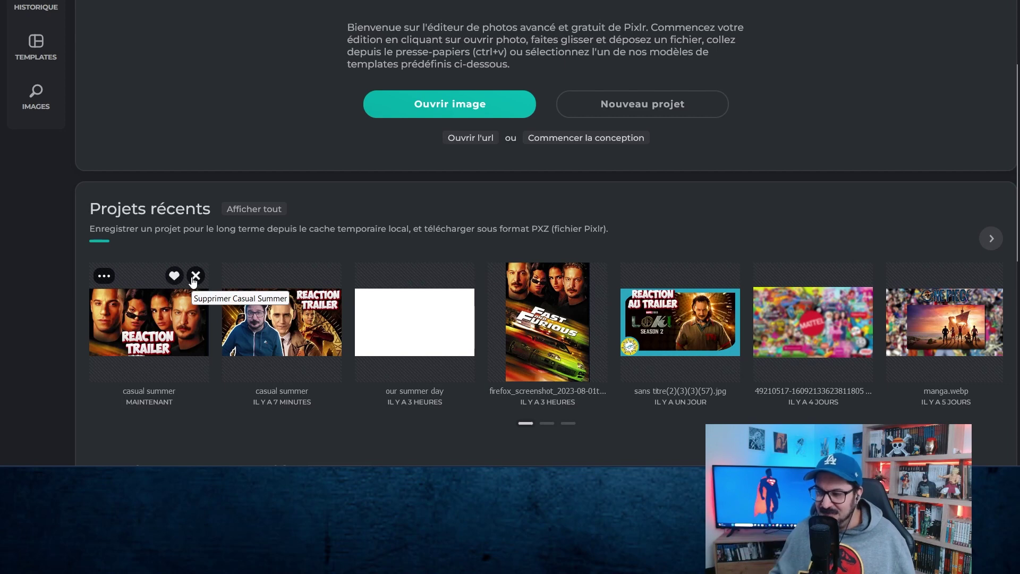
left_click(151, 317)
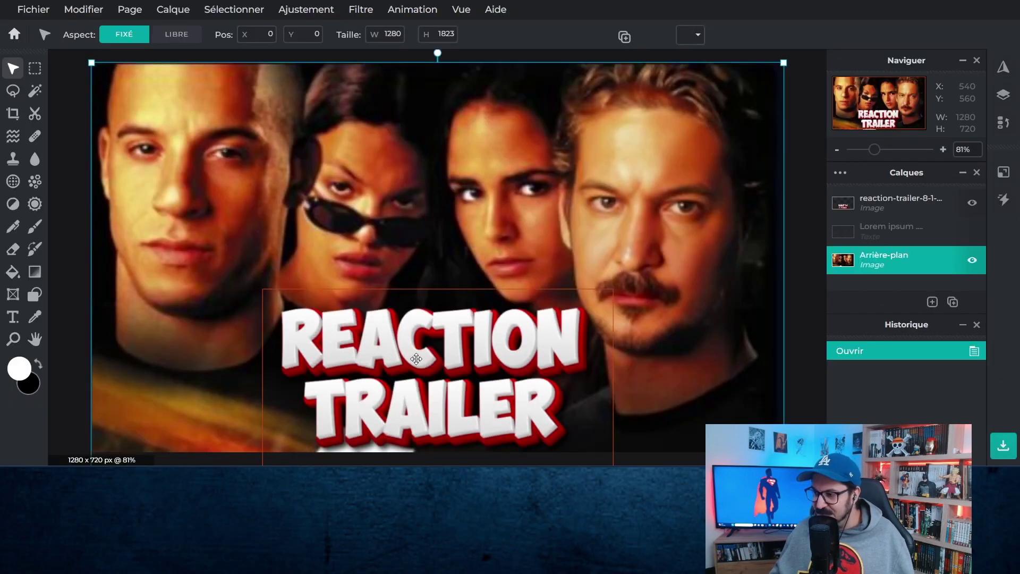
left_click(433, 346)
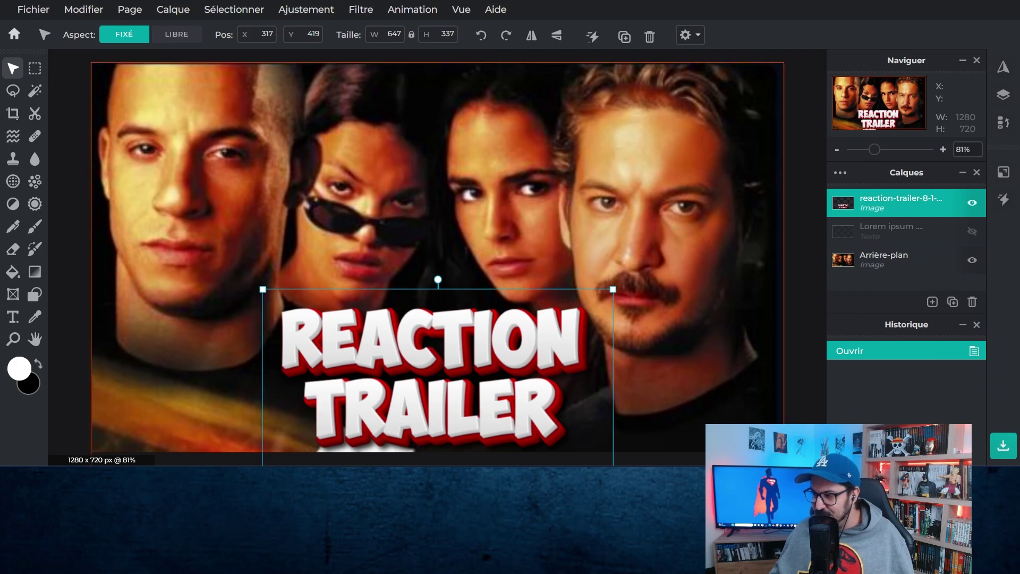
left_click(361, 9)
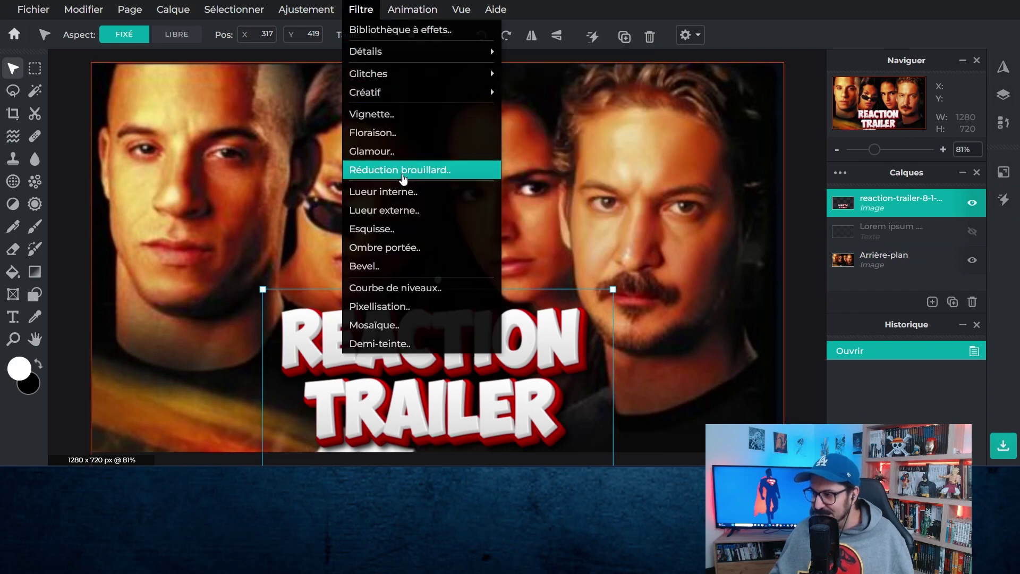
left_click(407, 248)
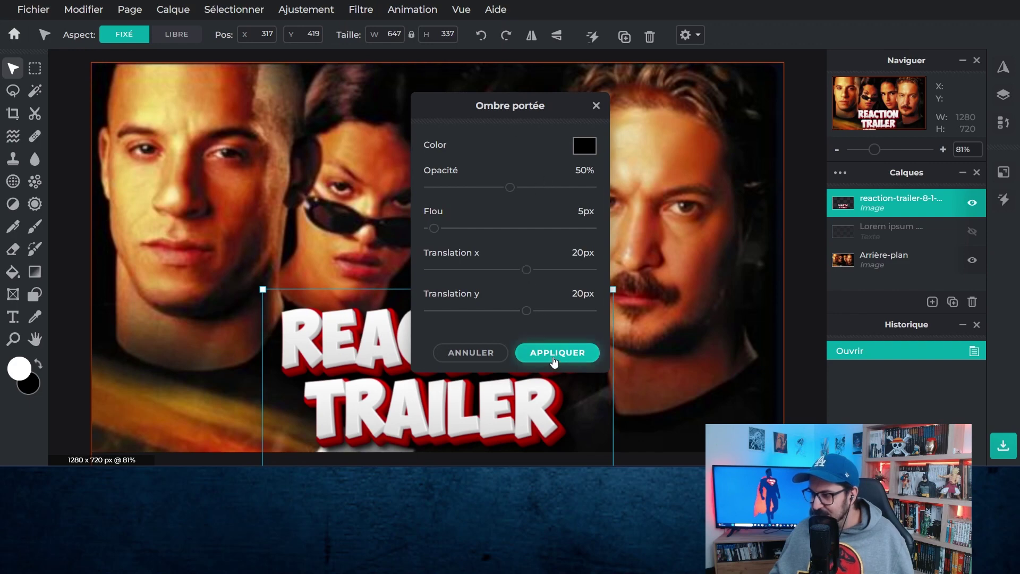
left_click(481, 354)
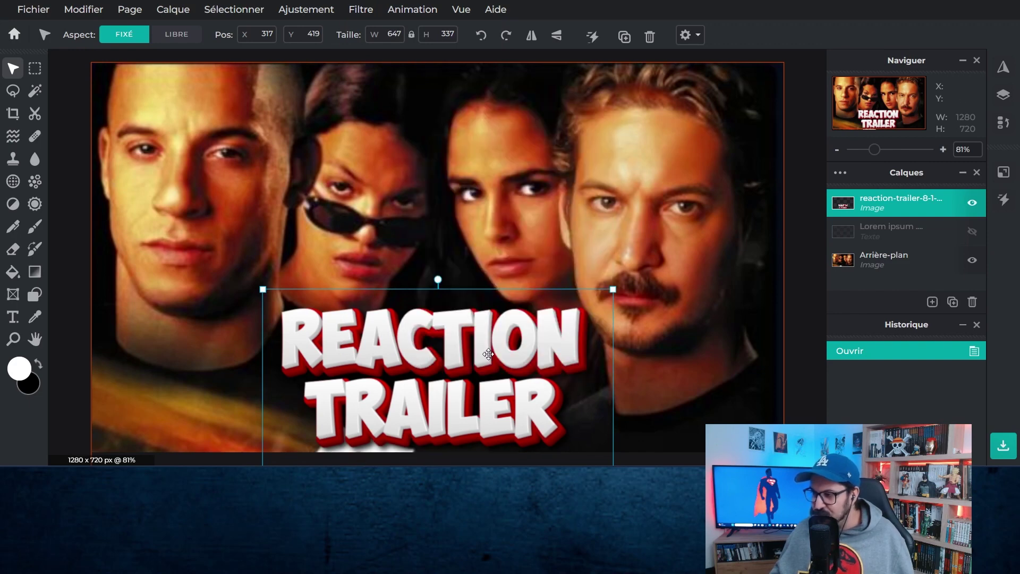
Step: Apply an outer glow (Lueur externe) to the REACTION TRAILER layer in dark red with a size of 5 px
left_click(361, 9)
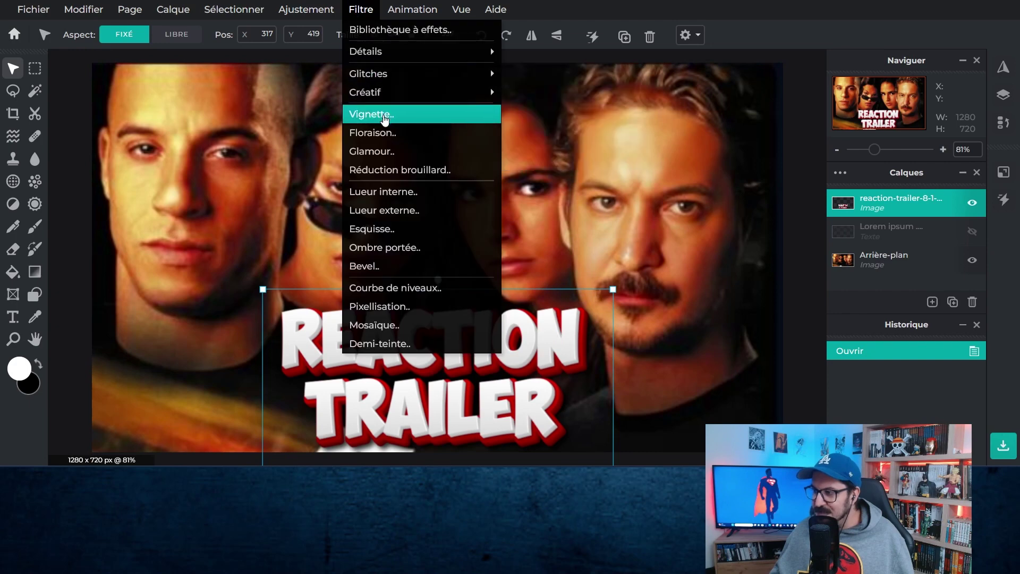
left_click(389, 211)
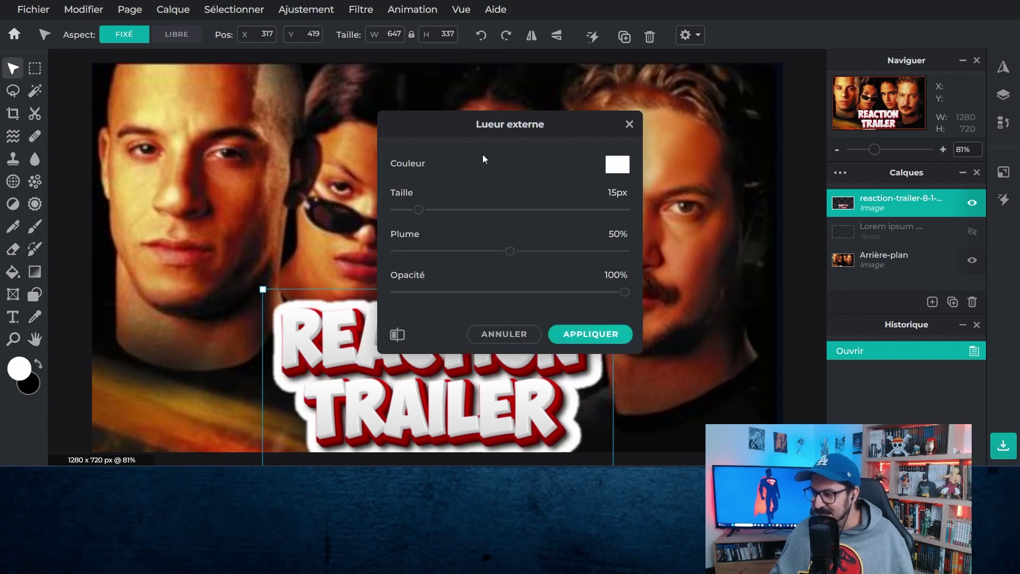
left_click_drag(448, 124, 245, 2)
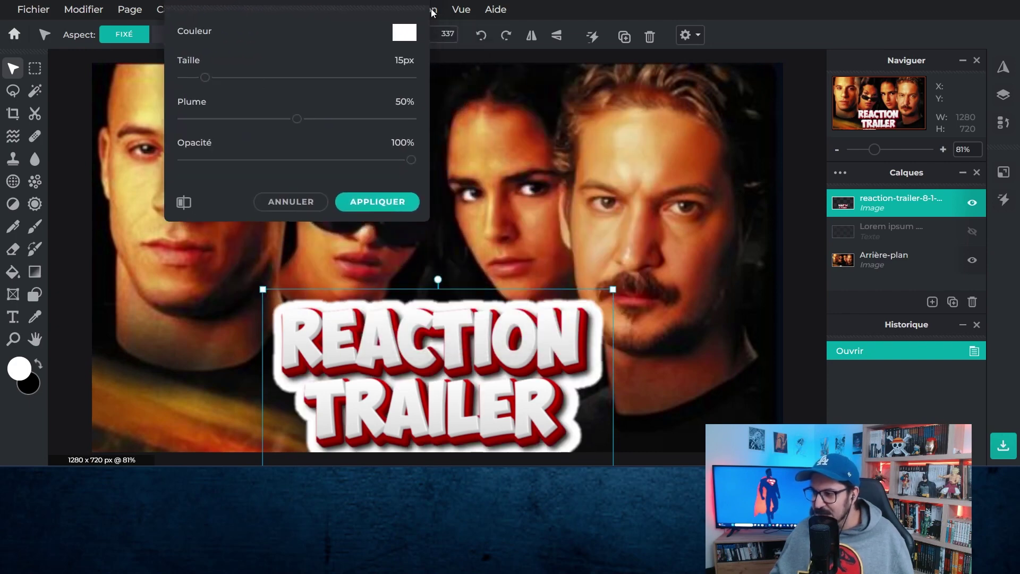
left_click(406, 36)
mouse_move(282, 82)
left_mouse_down()
mouse_move(292, 65)
mouse_move(279, 91)
mouse_move(285, 82)
left_mouse_up()
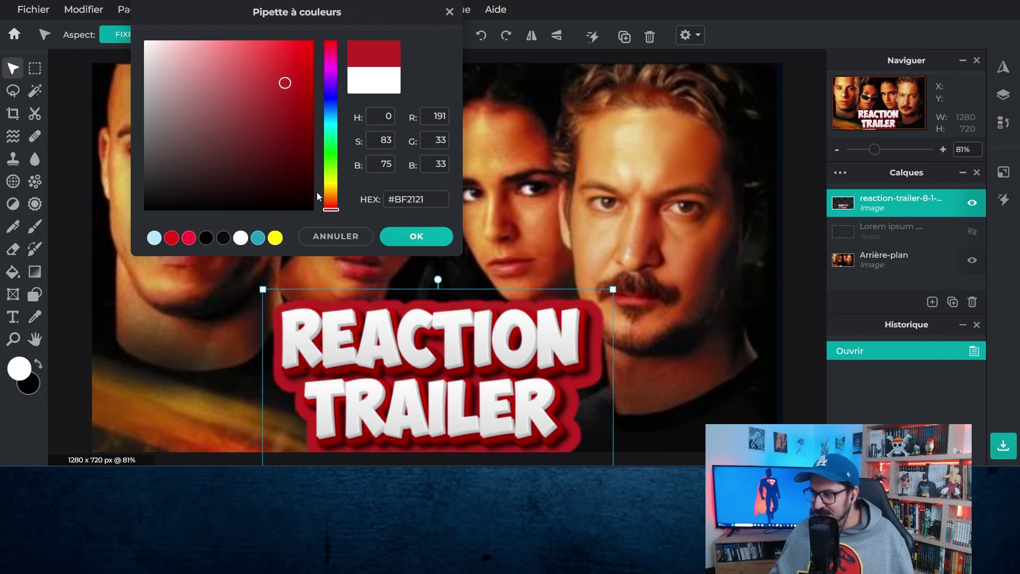
left_click(416, 240)
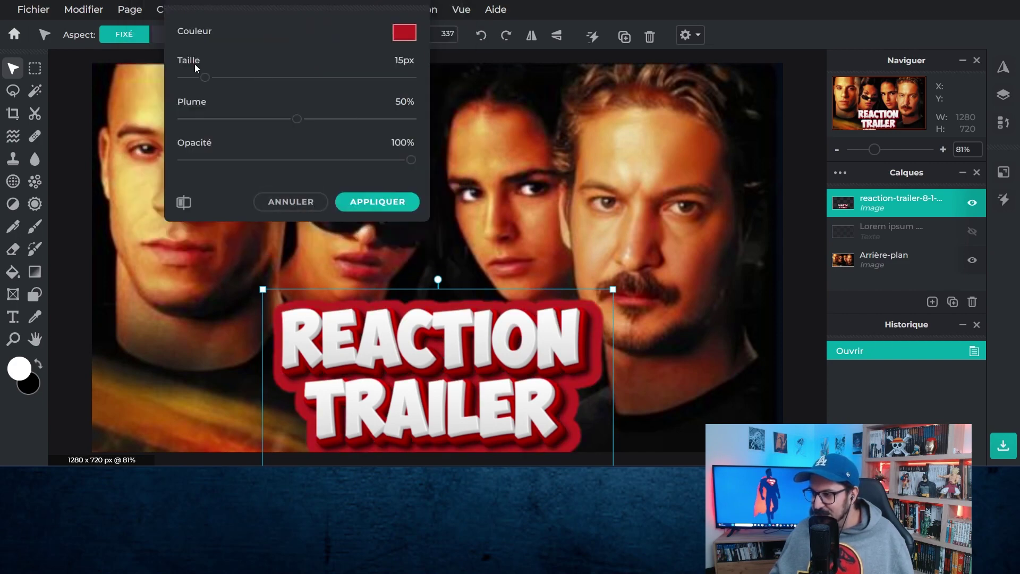
left_click_drag(206, 79, 190, 81)
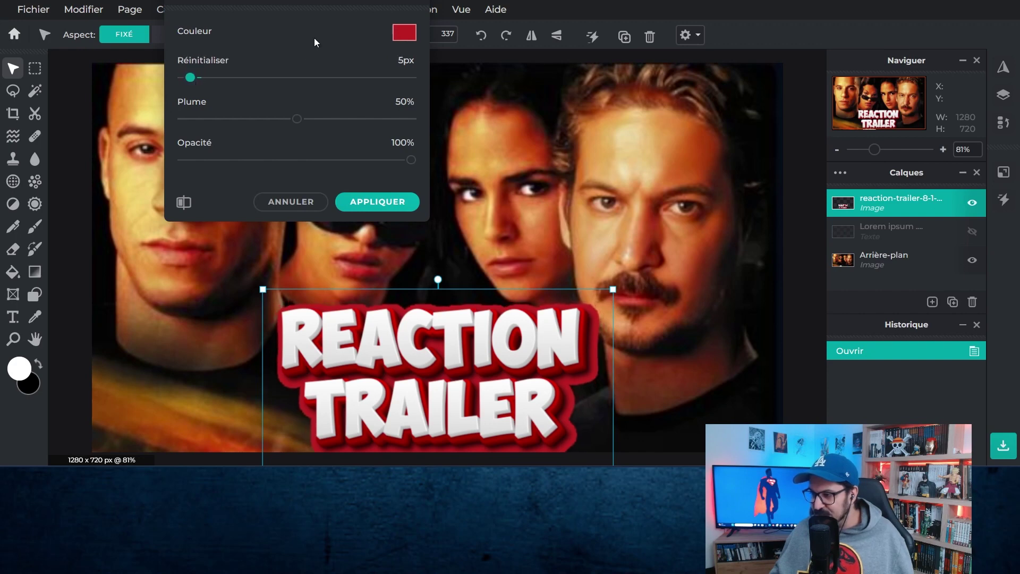
left_click(378, 203)
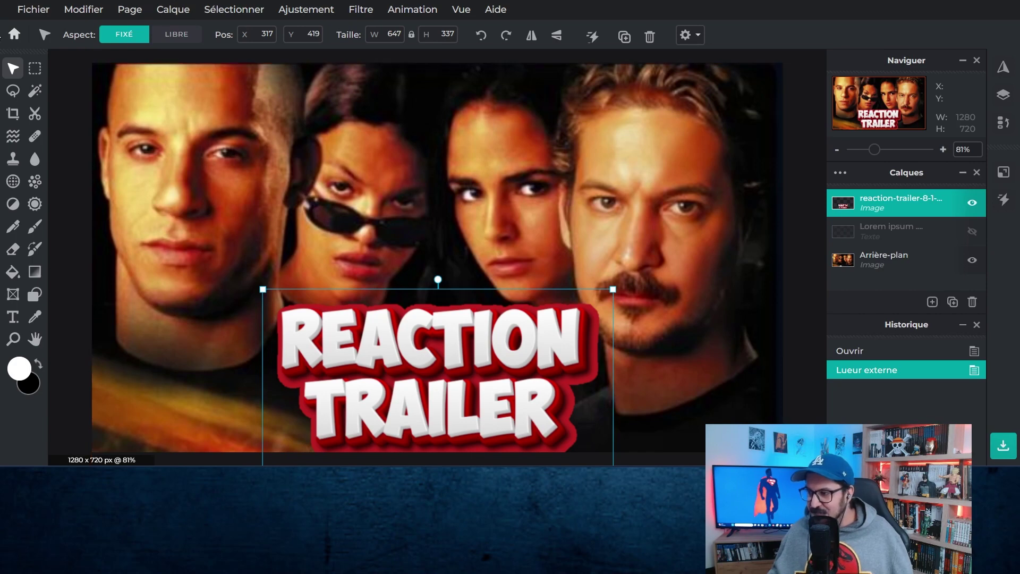
Step: Leave Pixlr E and open the most recent "casual summer" project in Pixlr X
left_click(13, 42)
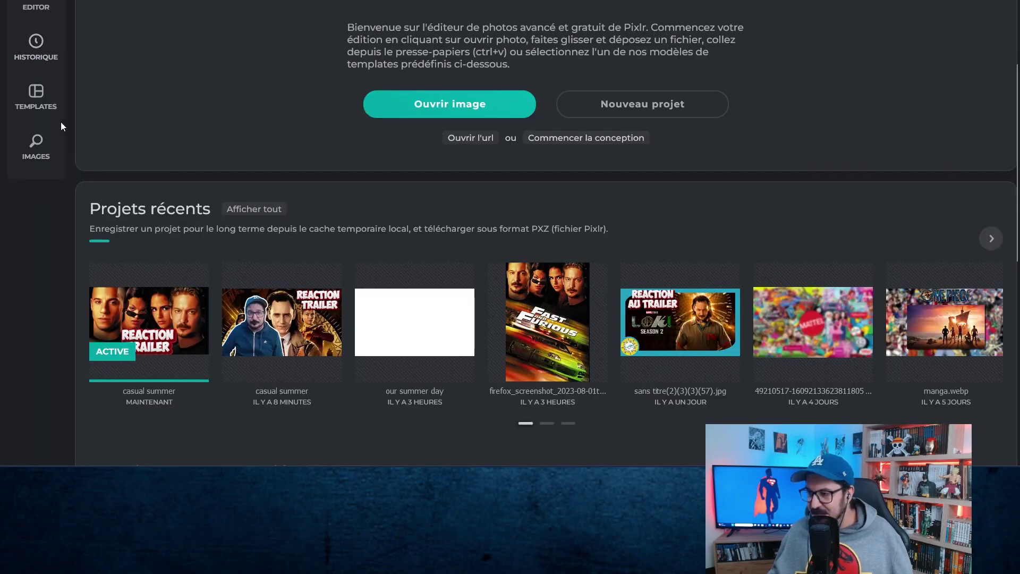
scroll(150, 391, "up", 2)
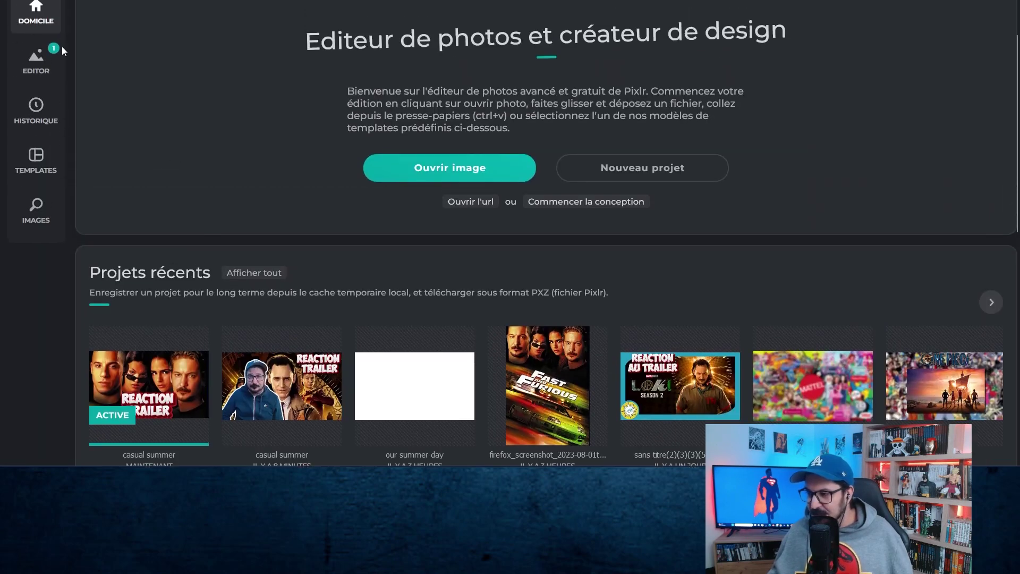
scroll(37, 58, "up", 1)
left_click(33, 22)
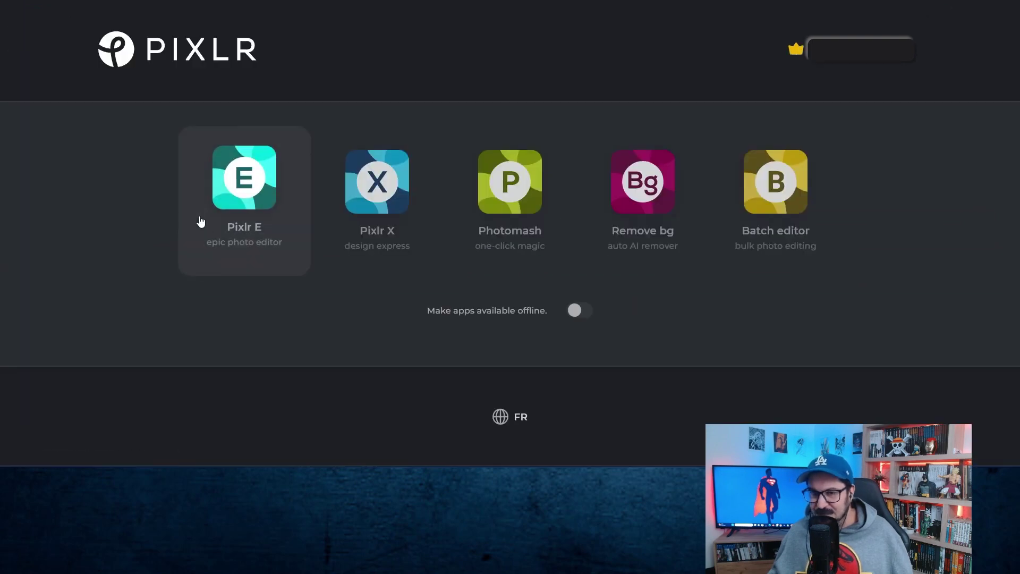
left_click(353, 256)
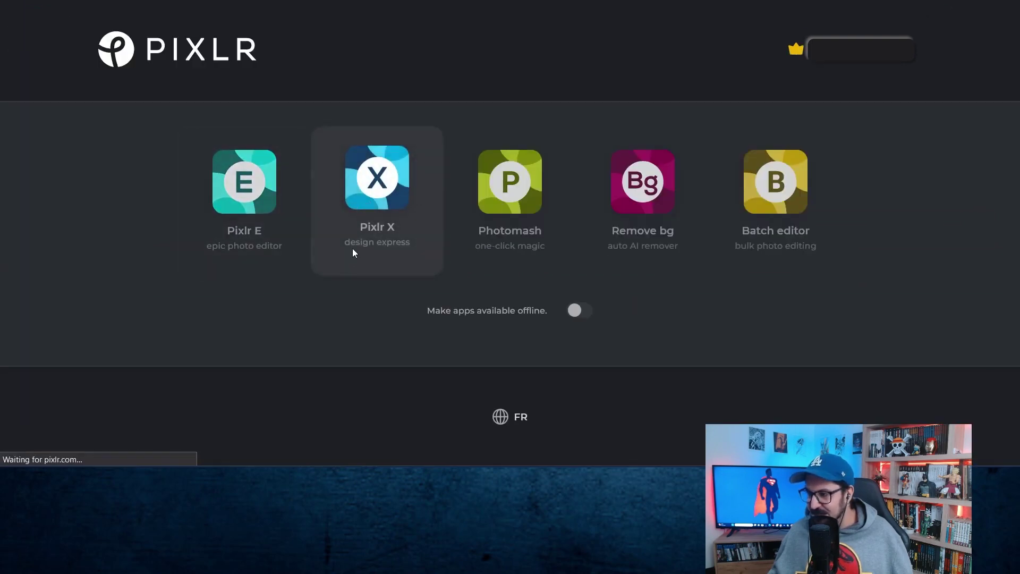
scroll(308, 346, "down", 1)
scroll(308, 346, "down", 1)
left_click(265, 330)
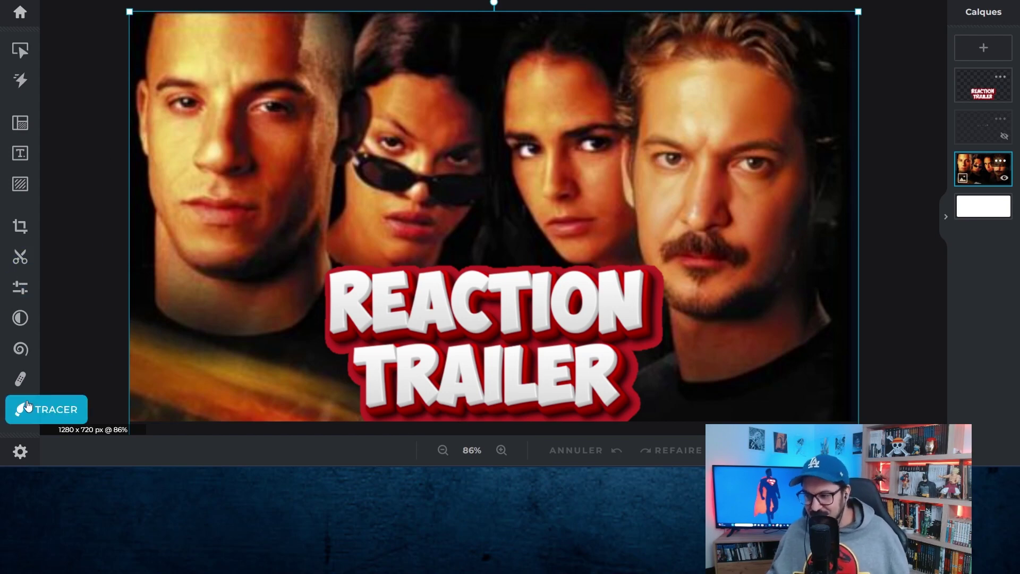
Step: Activate the drawing brush, sample its colour #ECB963 from the leftmost man's forehead, and copy the hex code
left_click(22, 417)
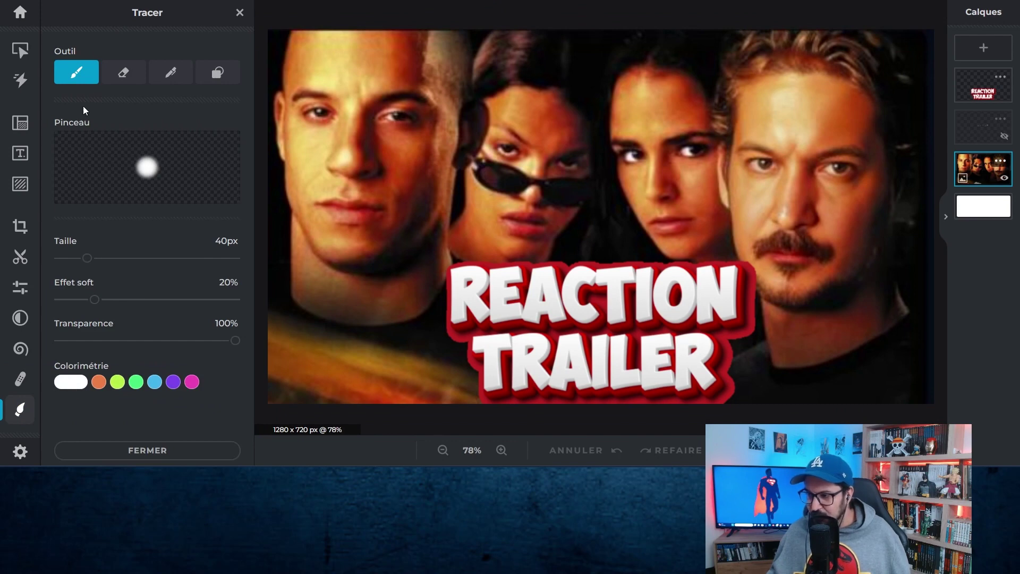
left_click(76, 391)
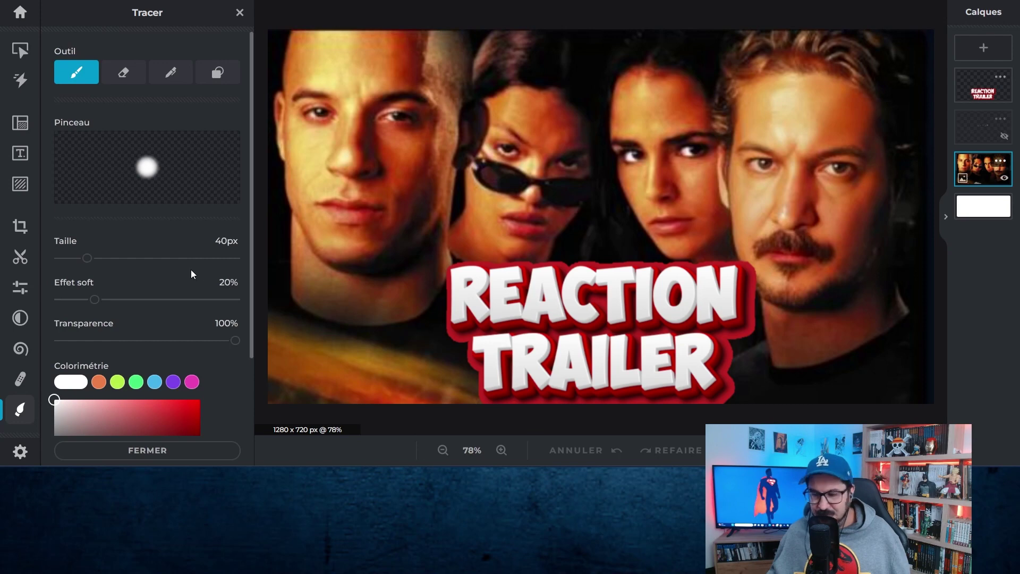
scroll(192, 274, "down", 2)
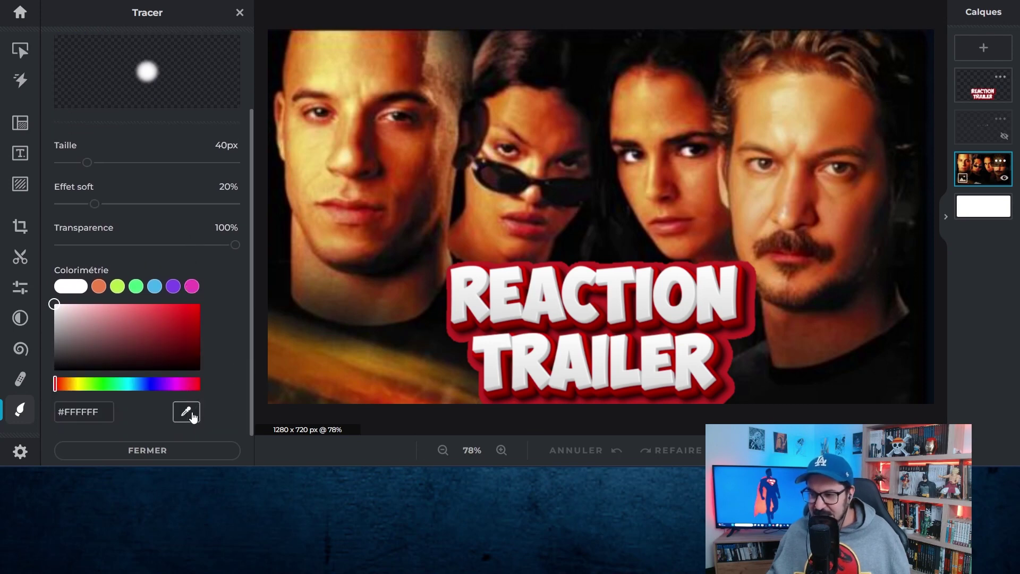
left_click(188, 410)
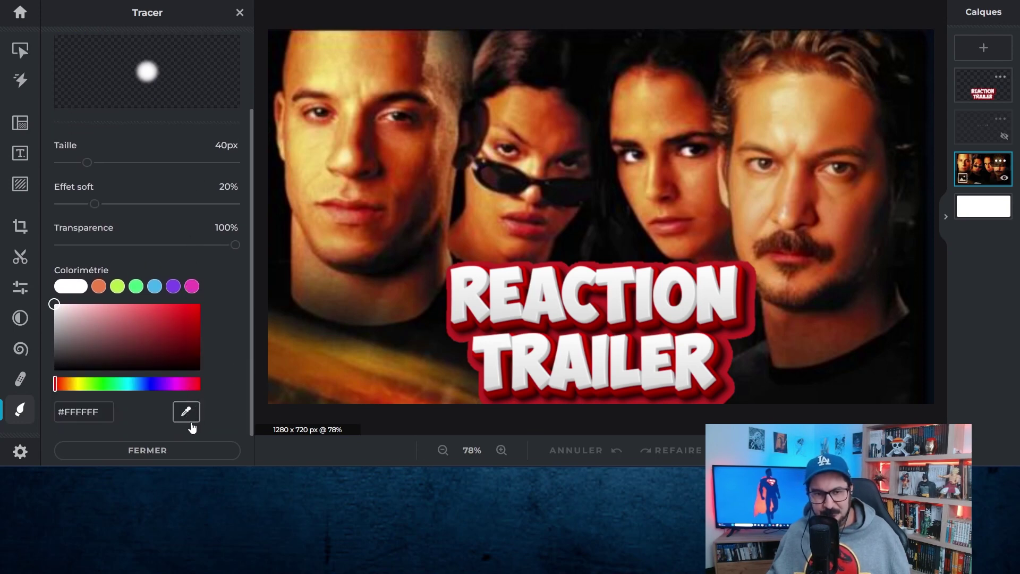
left_click(357, 74)
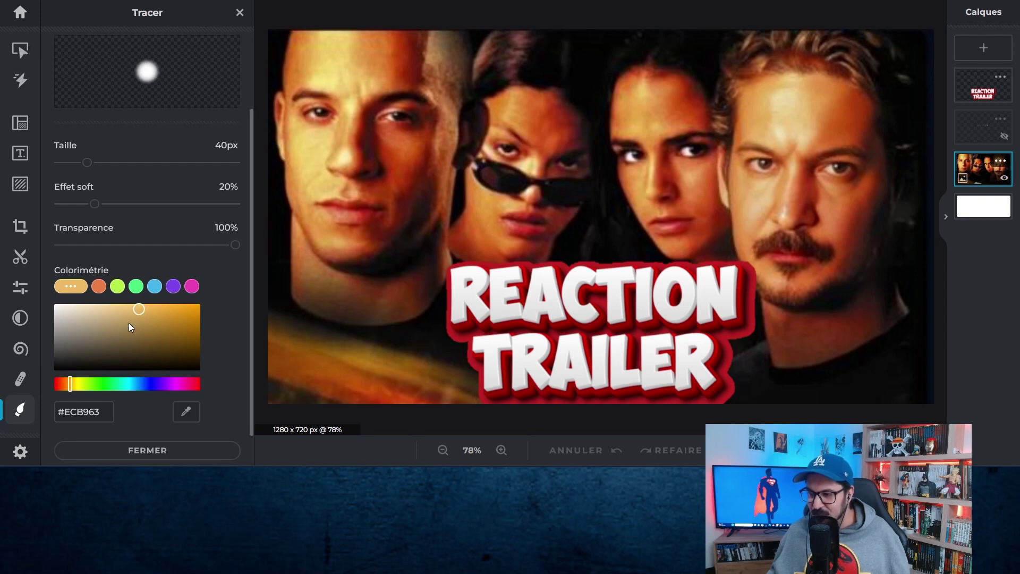
left_click_drag(106, 410, 61, 415)
right_click(81, 416)
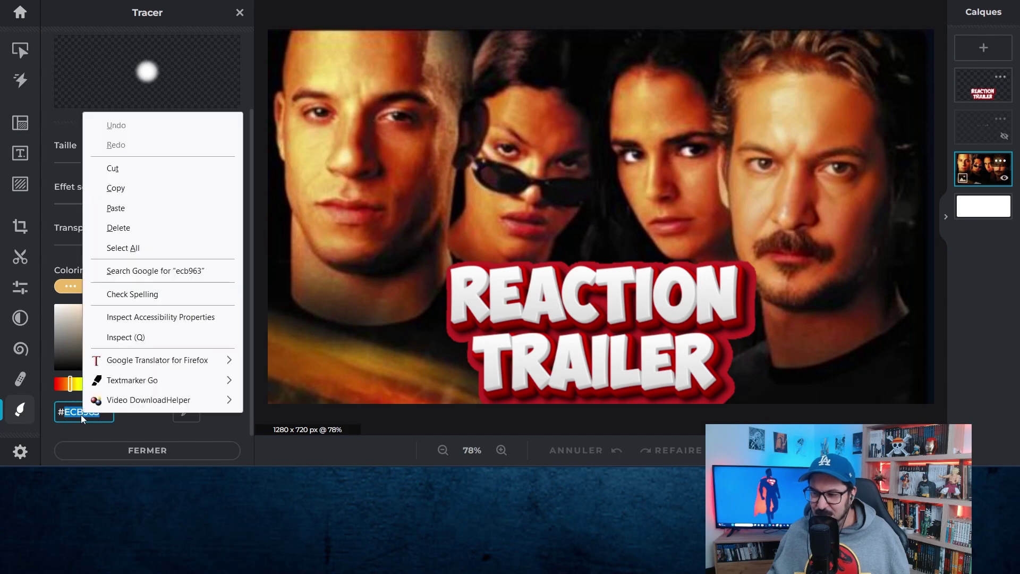
left_click(157, 187)
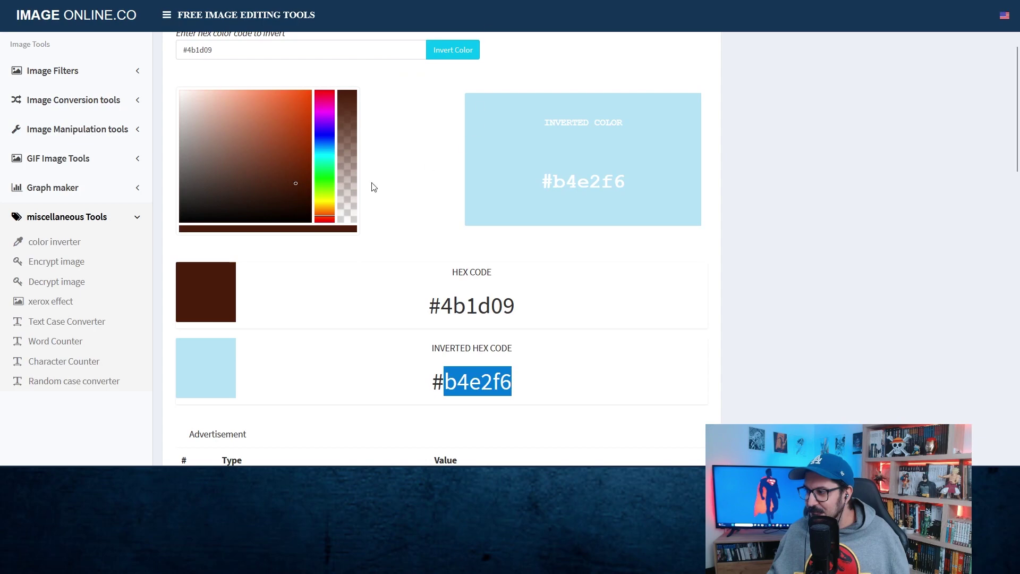
Step: Switch to the IMAGE ONLINE.CO Color inverter and invert the copied colour ecb963
scroll(327, 204, "up", 3)
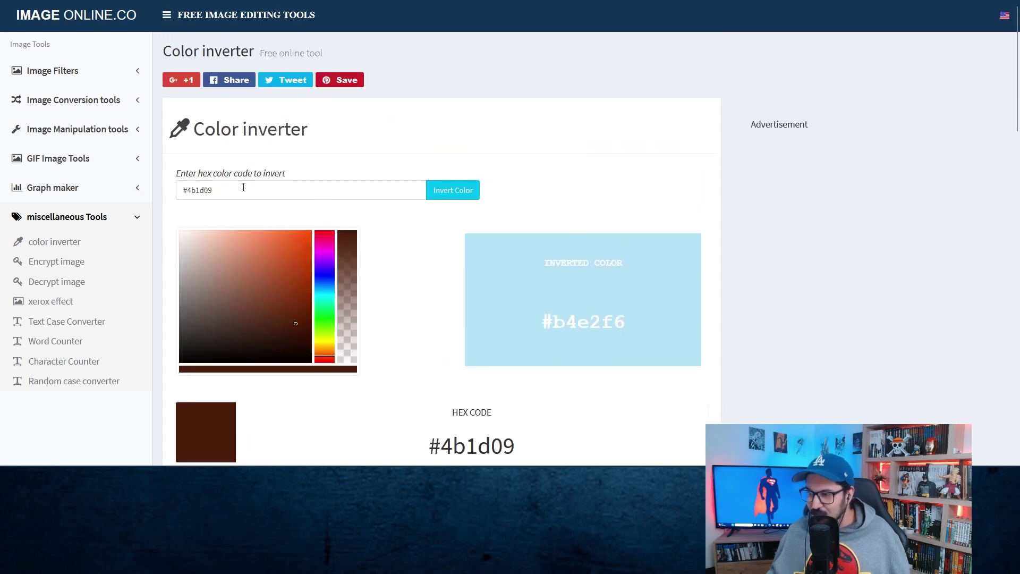
left_click(226, 191)
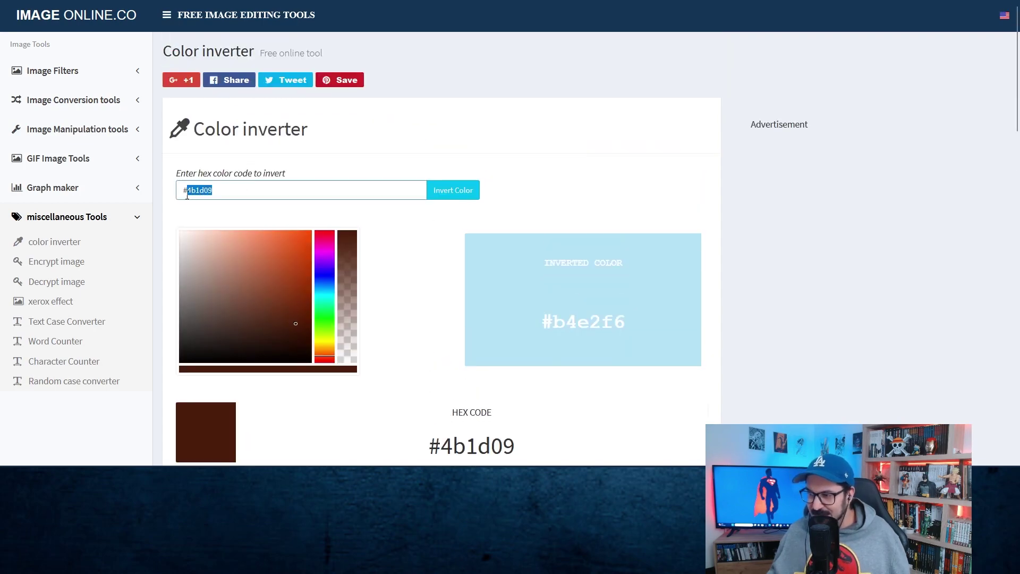
right_click(199, 186)
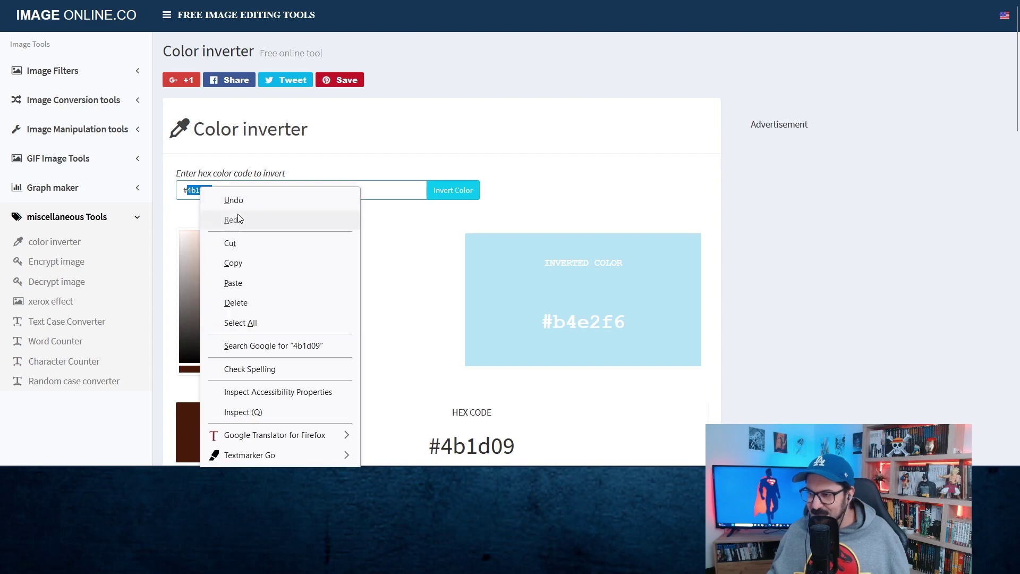
left_click(241, 282)
left_click(455, 190)
scroll(392, 249, "down", 4)
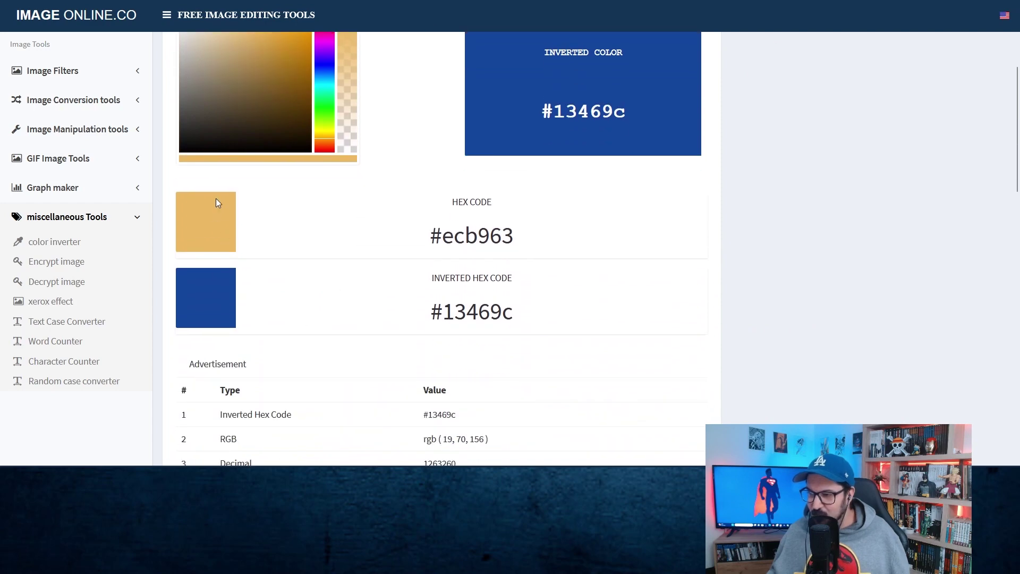
Step: Copy the inverted hex code 13469c and set it as the brush colour back in Pixlr X
left_click_drag(542, 312, 446, 309)
right_click(446, 307)
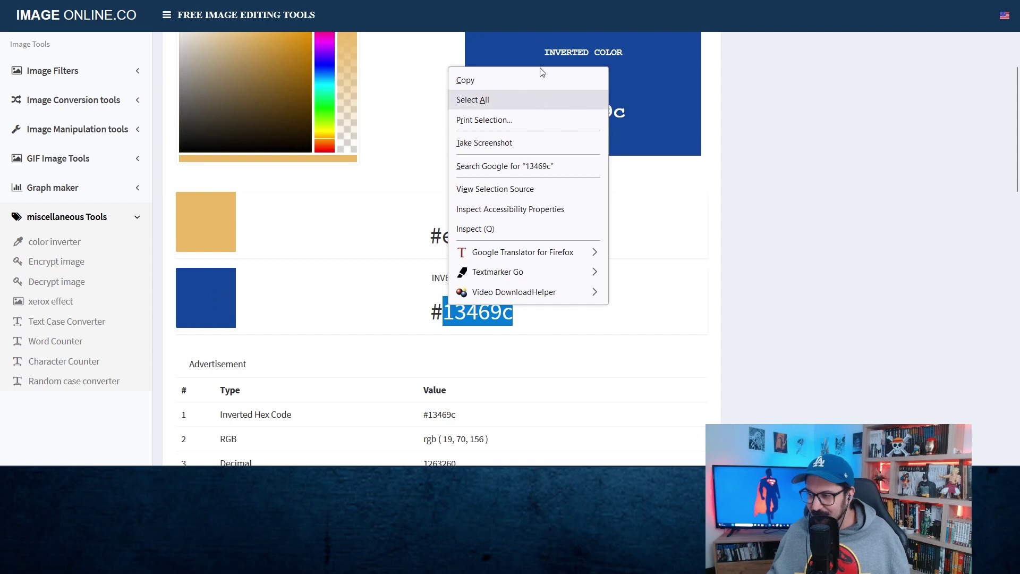
left_click(512, 81)
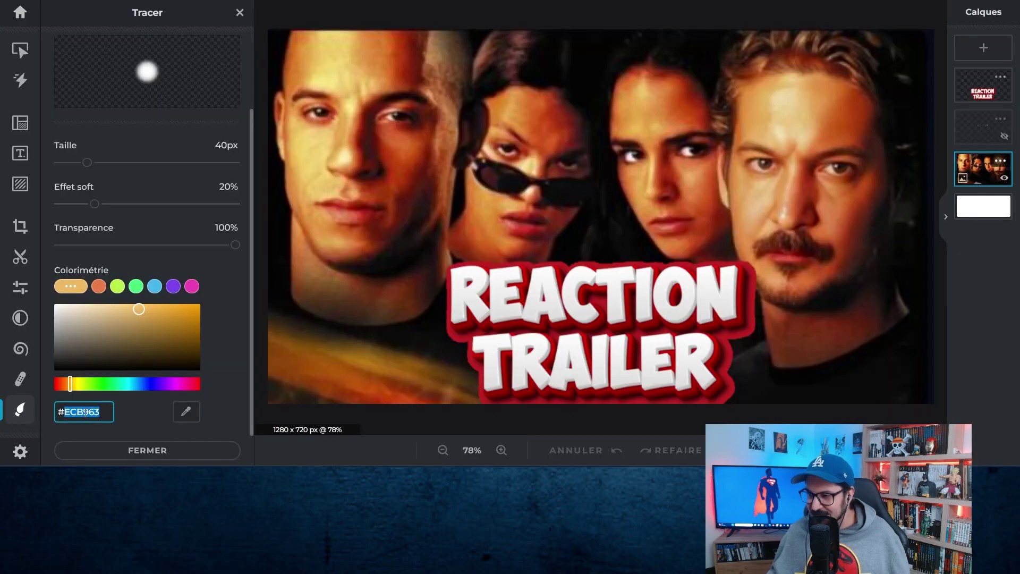
right_click(85, 412)
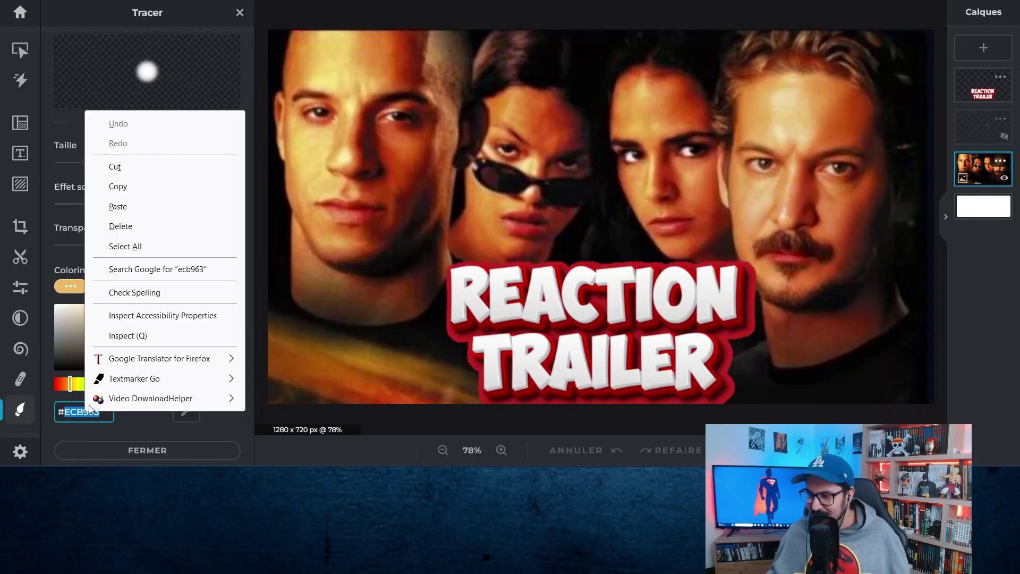
left_click(159, 211)
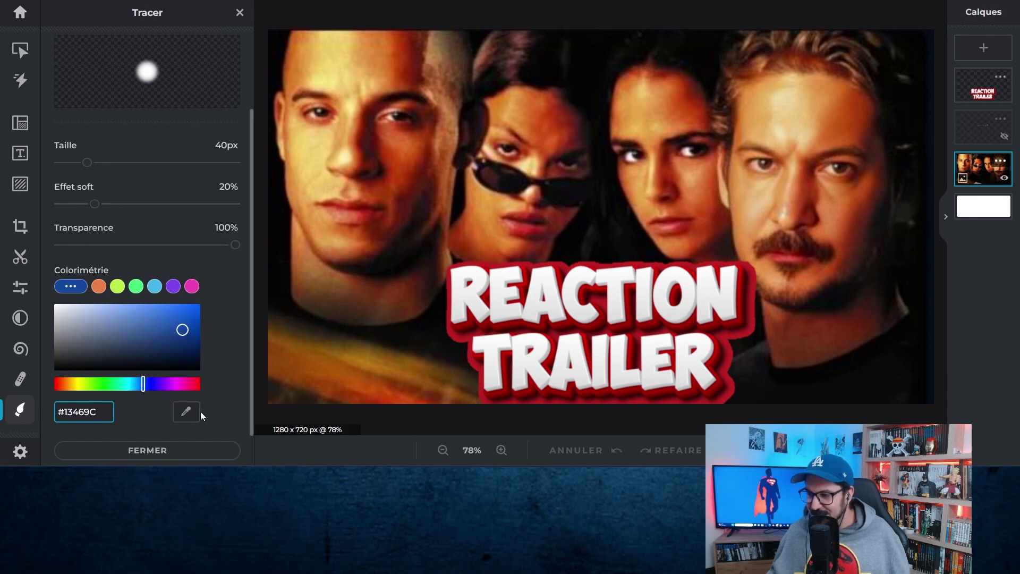
Step: Paint a short diagonal blue stroke across the leftmost man's forehead
scroll(317, 294, "down", 2)
scroll(133, 170, "up", 3)
scroll(108, 162, "down", 1)
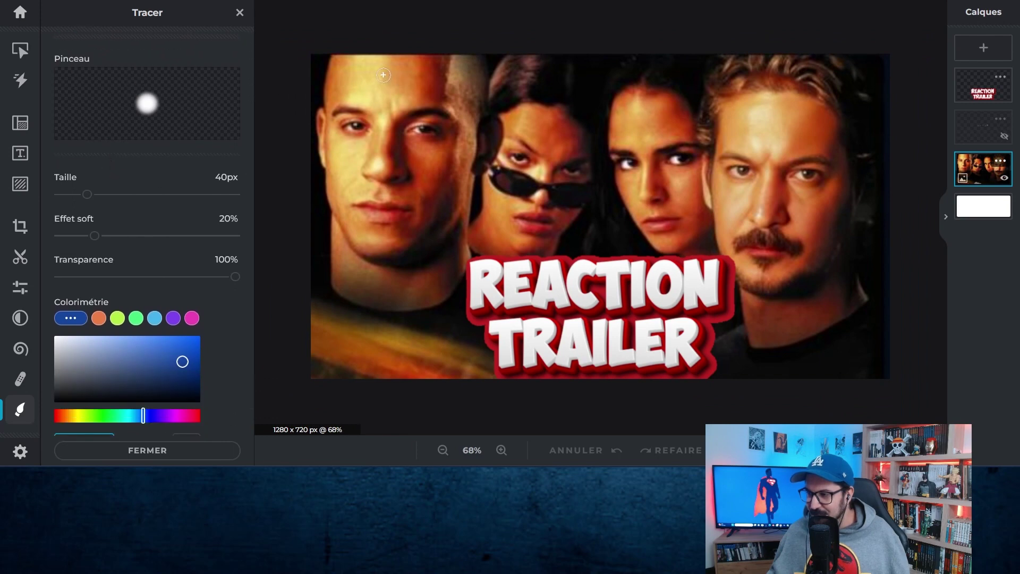
left_click_drag(365, 91, 417, 70)
scroll(384, 129, "up", 1)
scroll(387, 135, "down", 1)
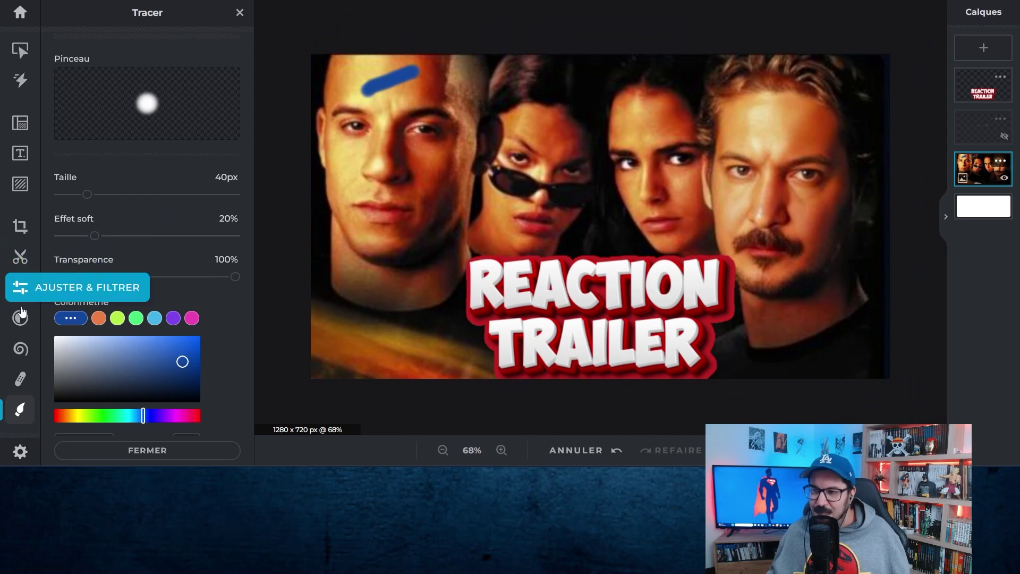
Step: Add a plain text layer over the picture and sample its fill colour from the rightmost man's forehead
left_click(24, 154)
left_click(144, 74)
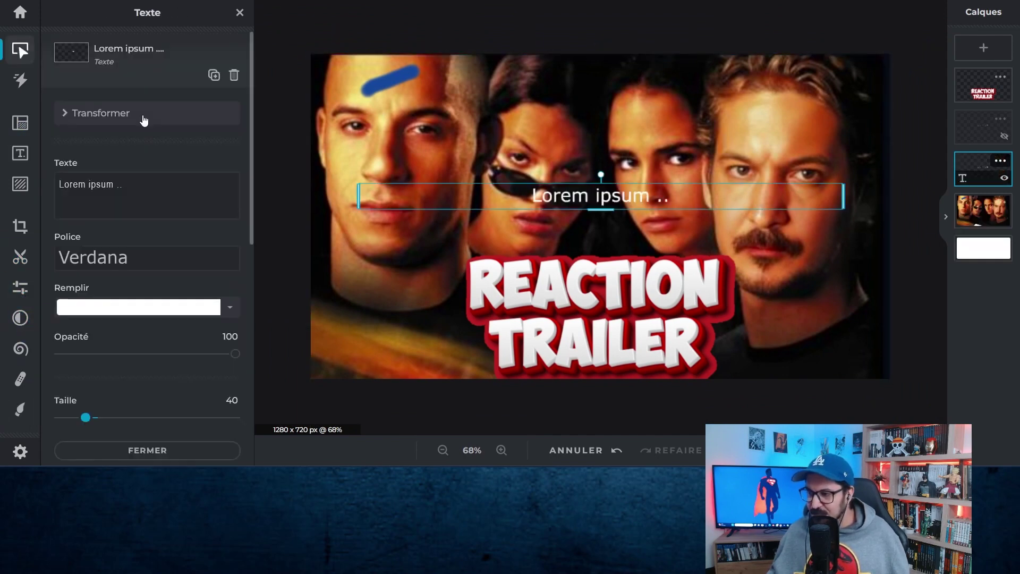
left_click(135, 307)
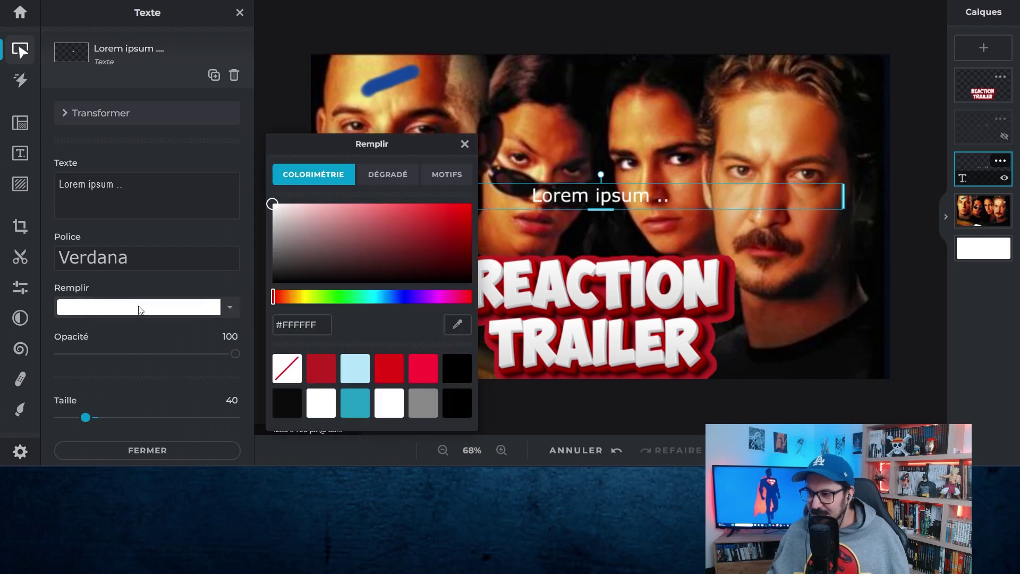
left_click(457, 324)
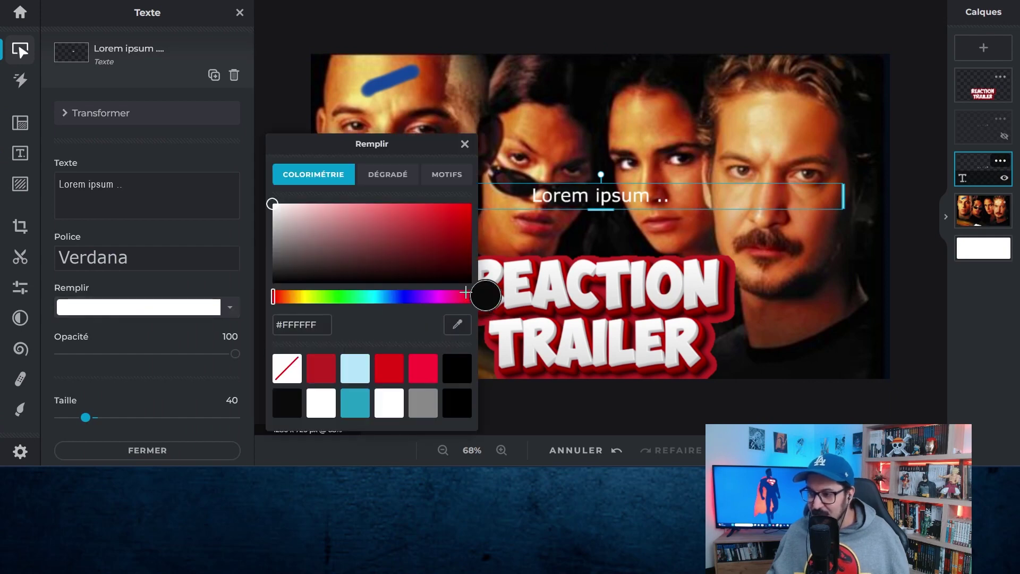
left_click(782, 126)
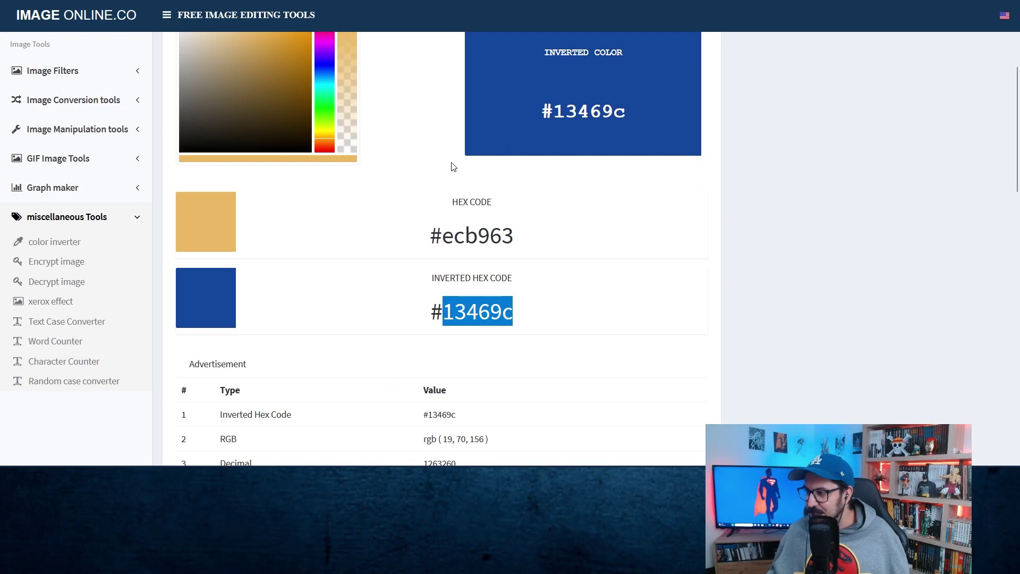
Step: Return to the Color inverter, replace the code with the copied 13469c and invert it
scroll(371, 218, "up", 4)
left_click_drag(245, 189, 188, 196)
right_click(190, 193)
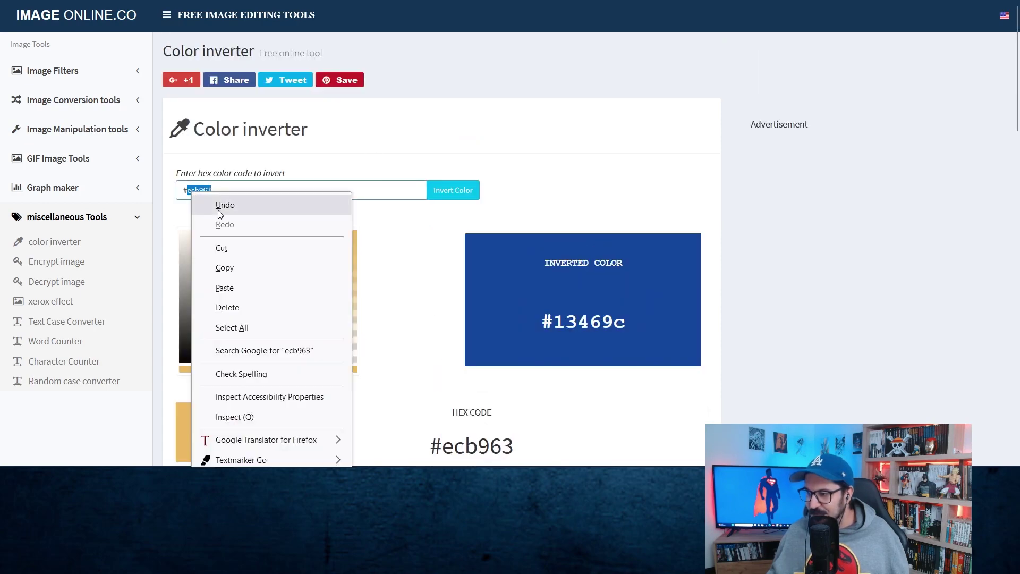
left_click(241, 286)
left_click(450, 192)
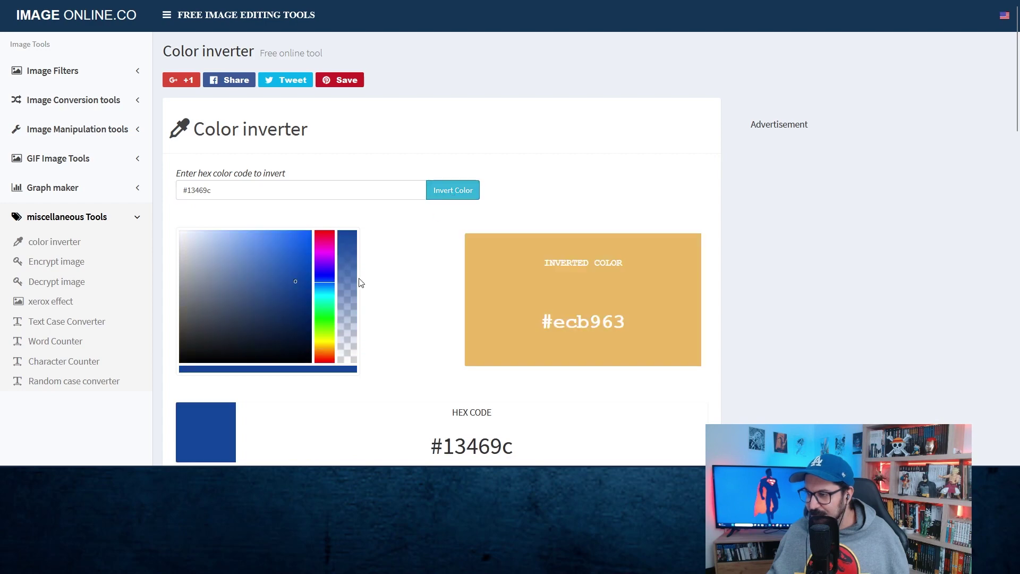
Step: Copy the original hex code 13469c from the Color inverter results
scroll(319, 319, "down", 3)
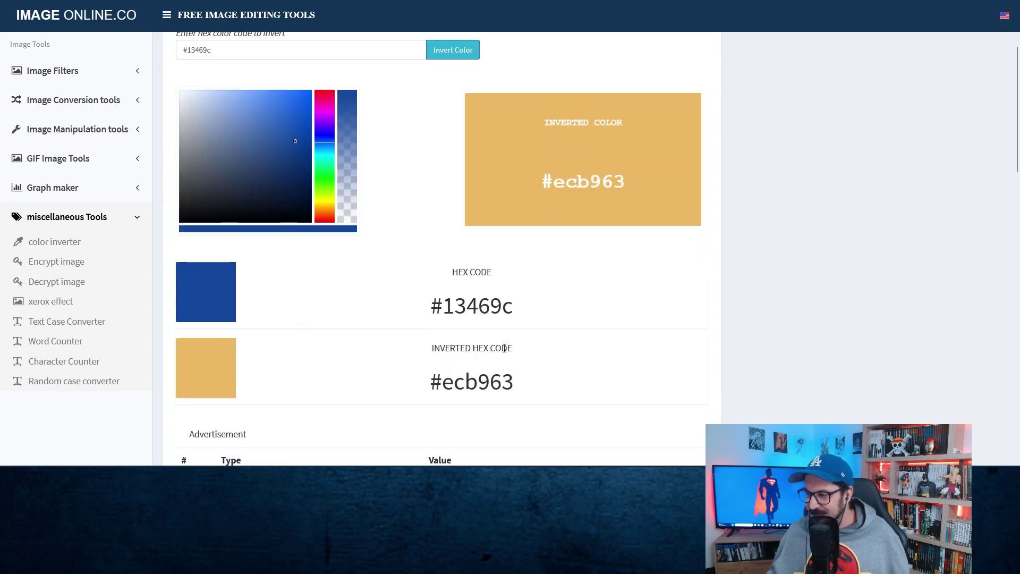
scroll(501, 330, "up", 3)
scroll(501, 331, "down", 3)
left_click_drag(514, 308, 444, 306)
right_click(445, 305)
left_click(496, 78)
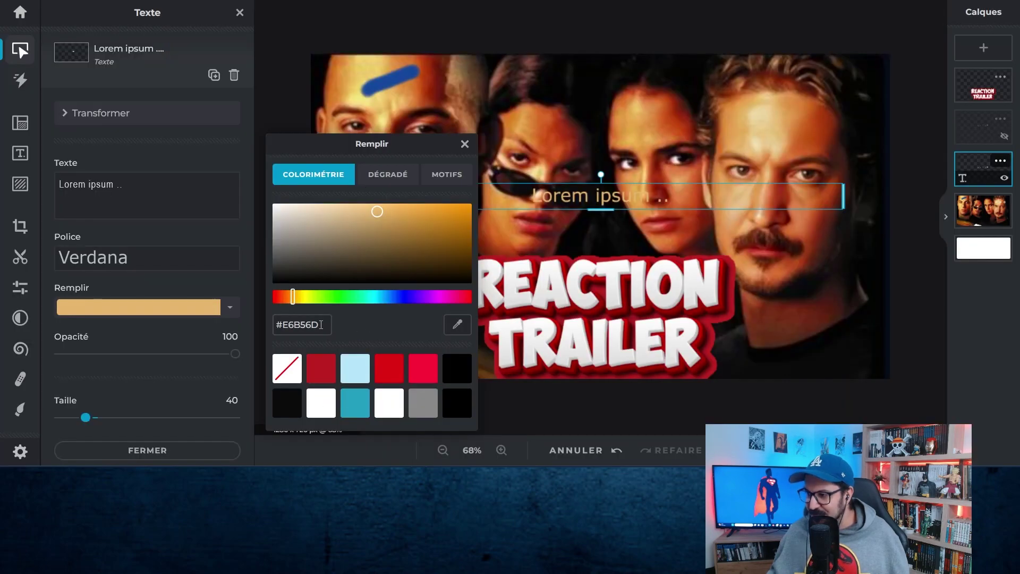
Step: Back in Pixlr X, set the Lorem ipsum text's fill colour to 13469C and move the text onto the rightmost man's forehead
left_click_drag(321, 325, 280, 323)
right_click(282, 322)
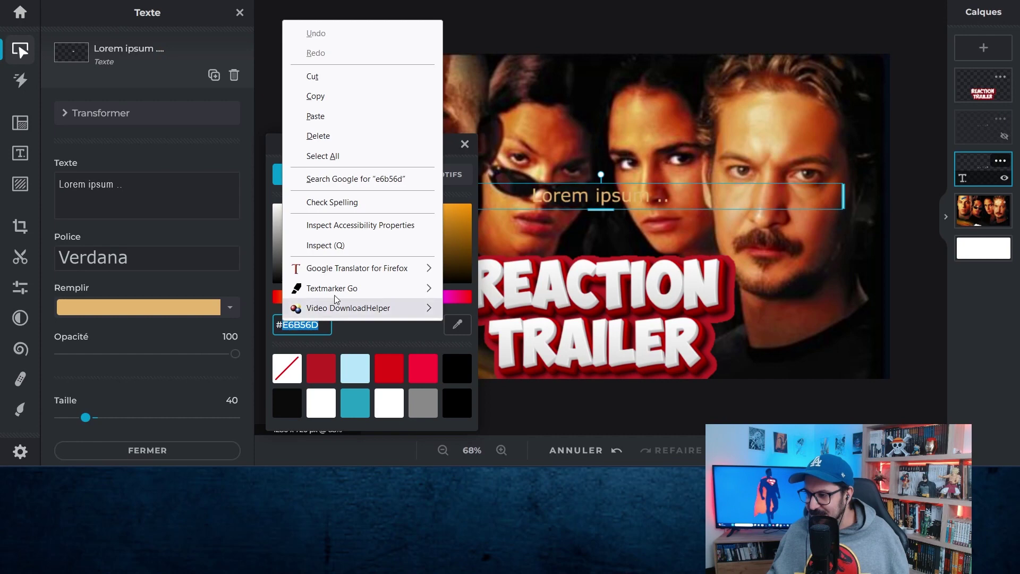
left_click(346, 113)
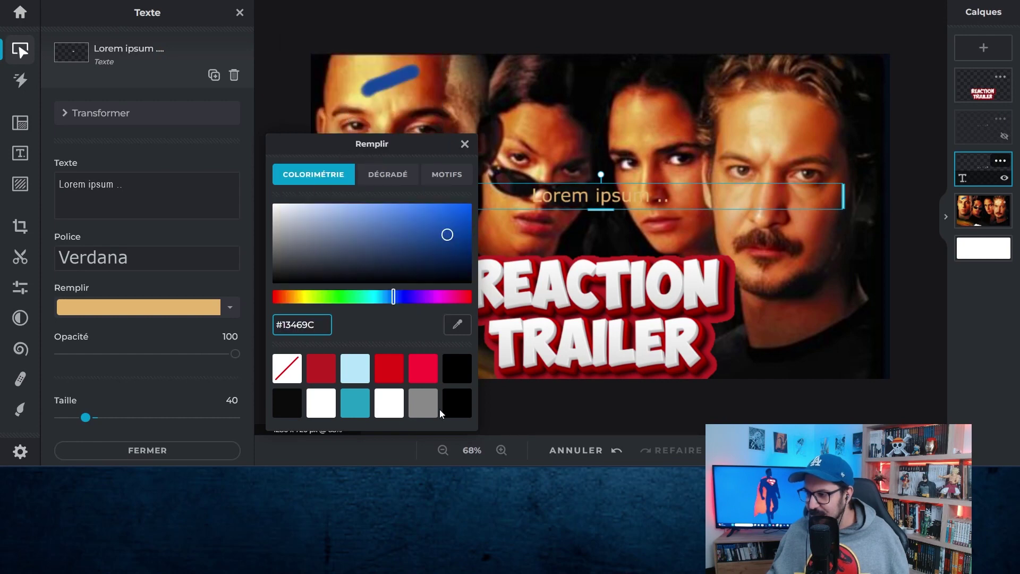
left_click(465, 144)
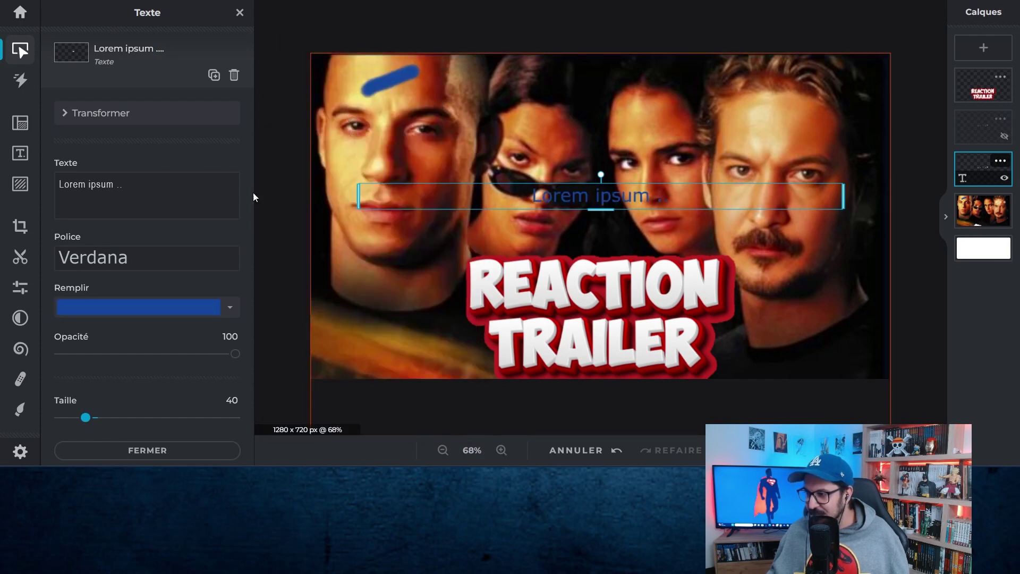
left_click_drag(610, 198, 802, 129)
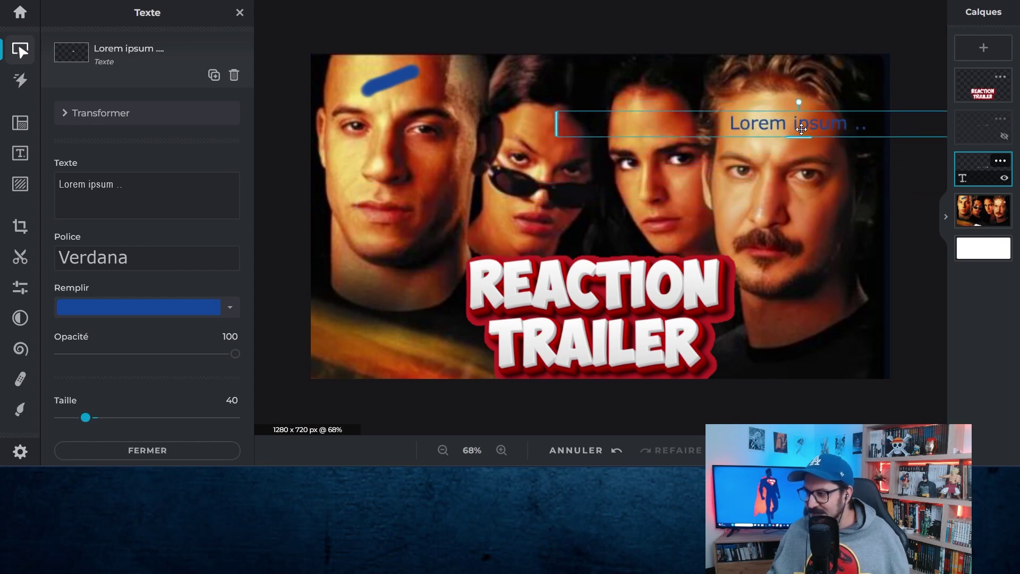
left_click(85, 418)
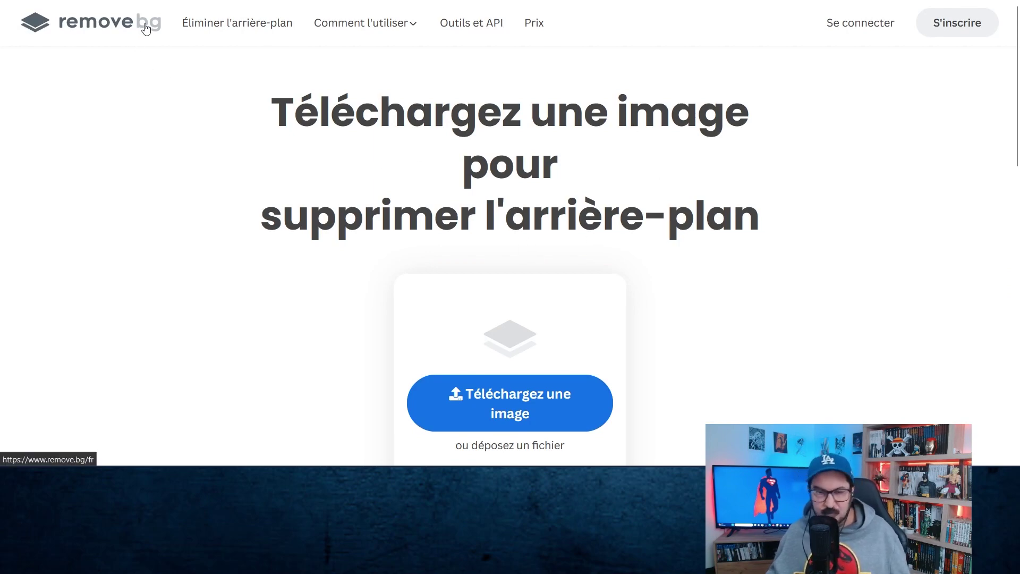
Step: In remove.bg, remove the background from the photo 2023-07-29_18-51-43 in the Logitech folder and download the standard-size cutout
left_click(505, 415)
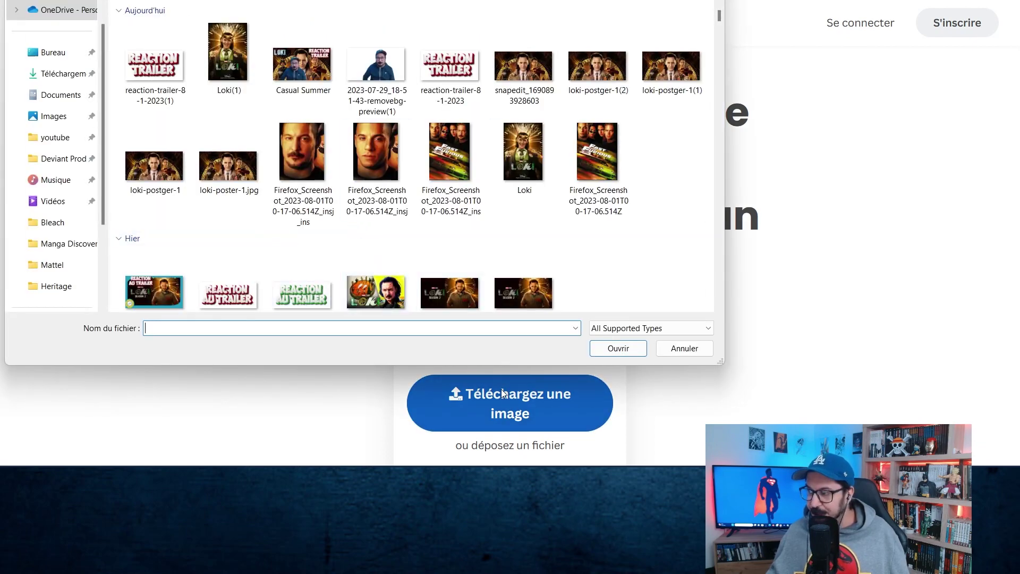
key("Escape")
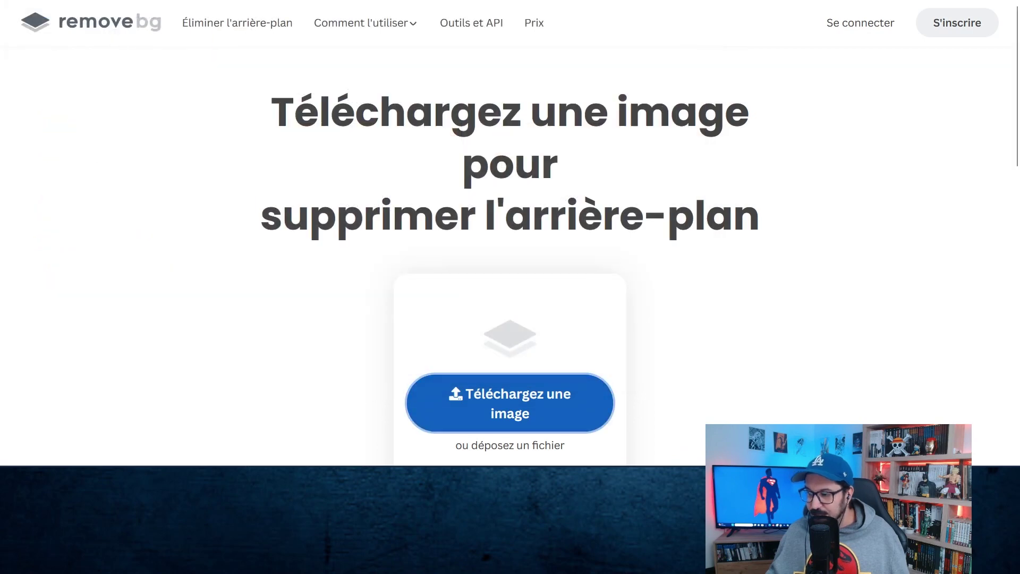
mouse_move(439, 478)
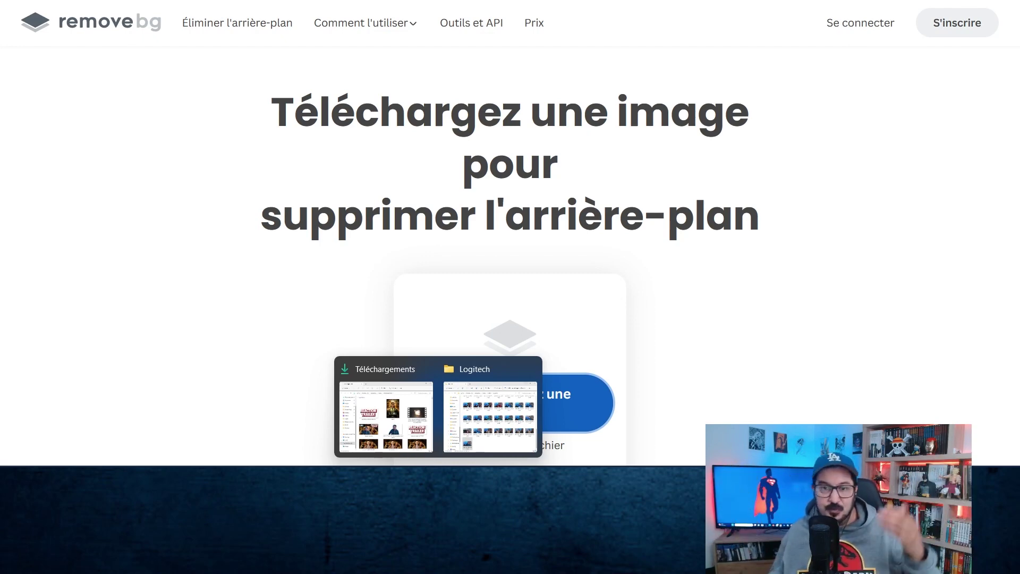
left_click(472, 418)
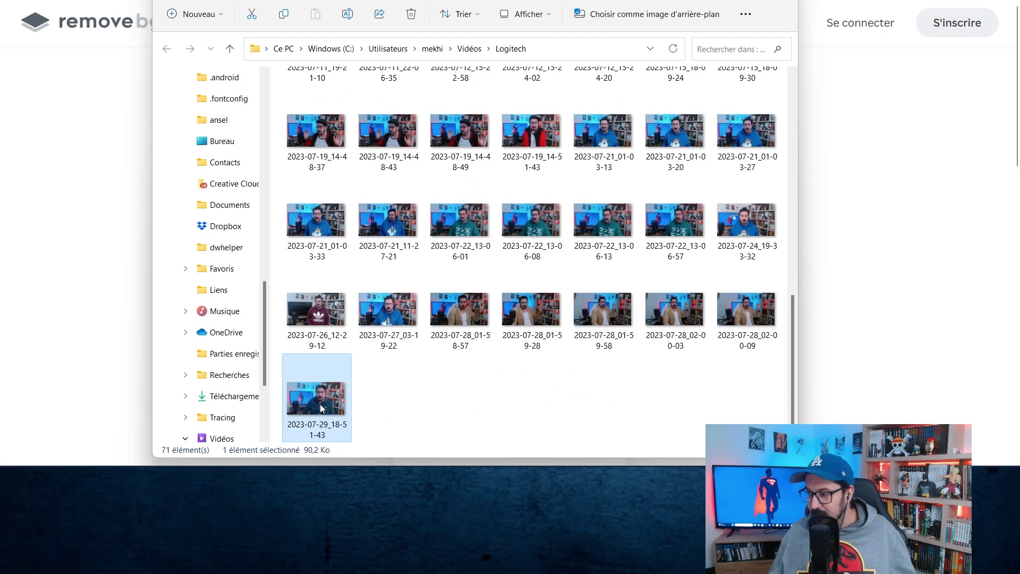
left_click_drag(321, 408, 858, 249)
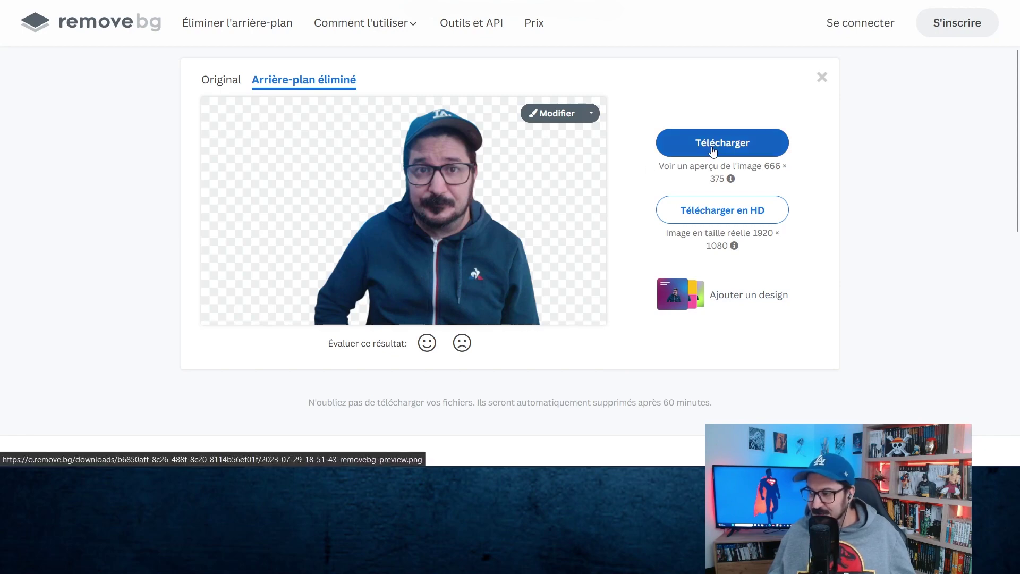
left_click(741, 213)
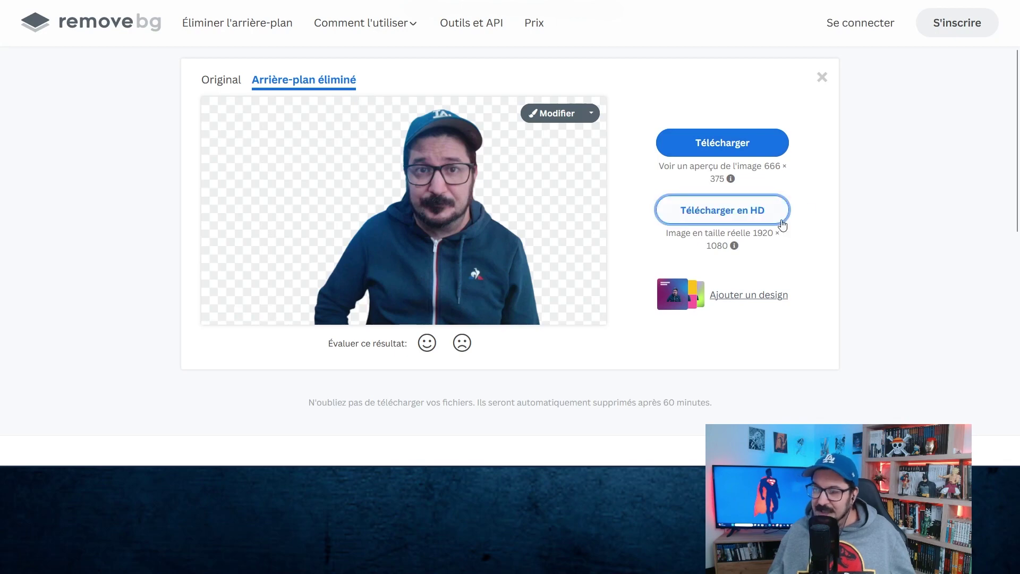
left_click(727, 142)
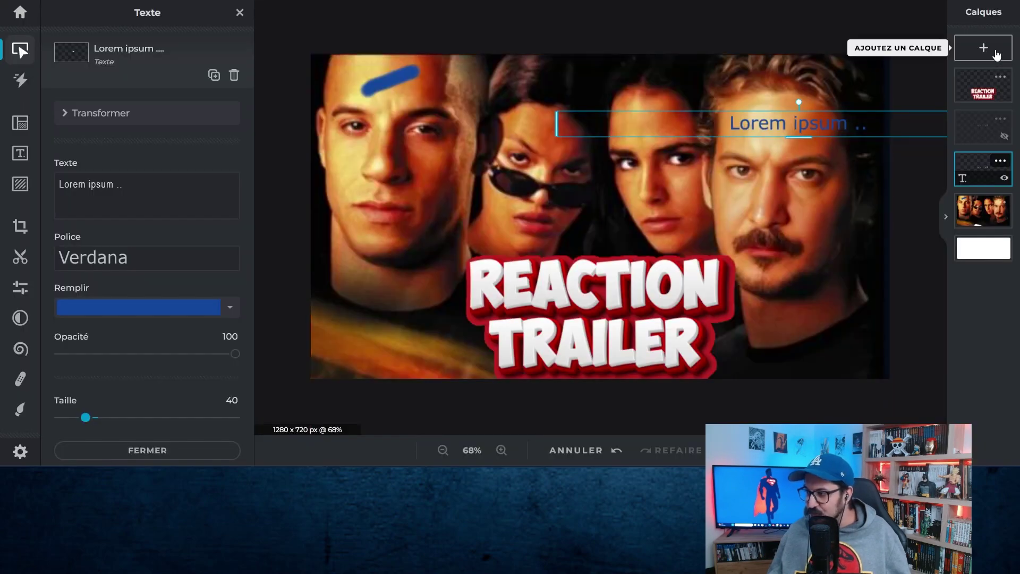
Step: Back in Pixlr X, add the downloaded cutout as an image layer and move it to the front of the layer stack
left_click(983, 48)
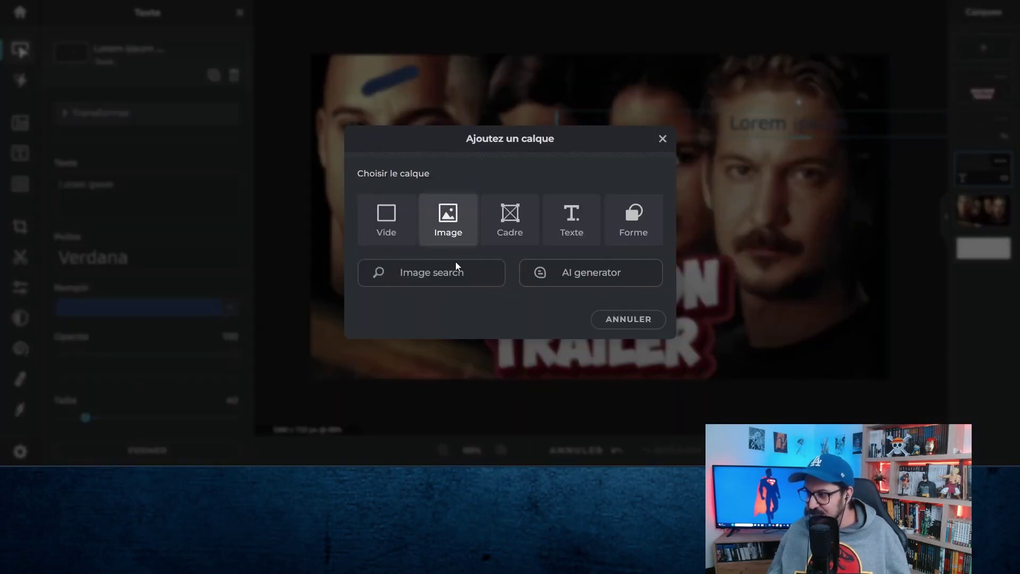
left_click(449, 228)
double_click(164, 70)
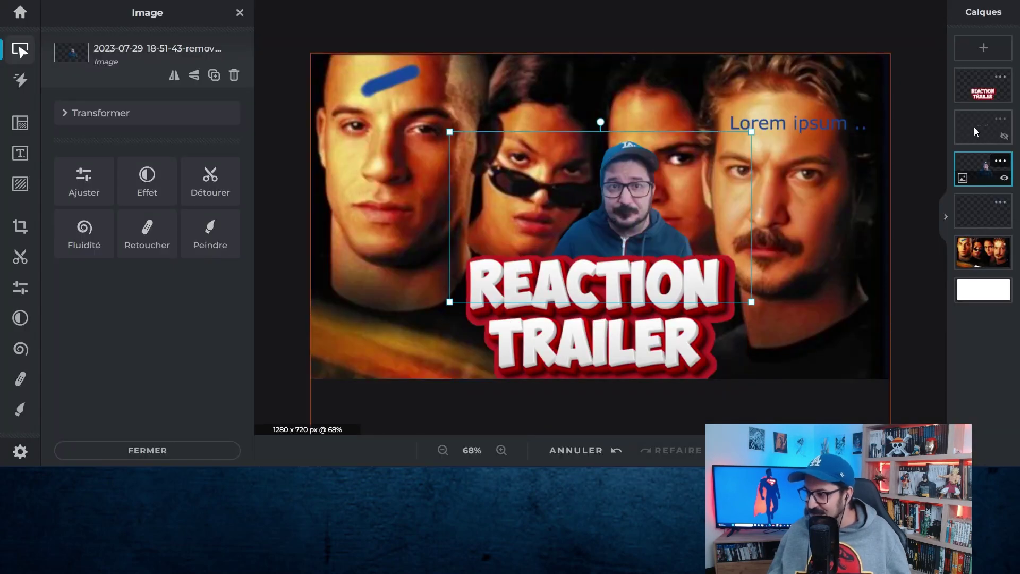
left_click_drag(977, 168, 983, 85)
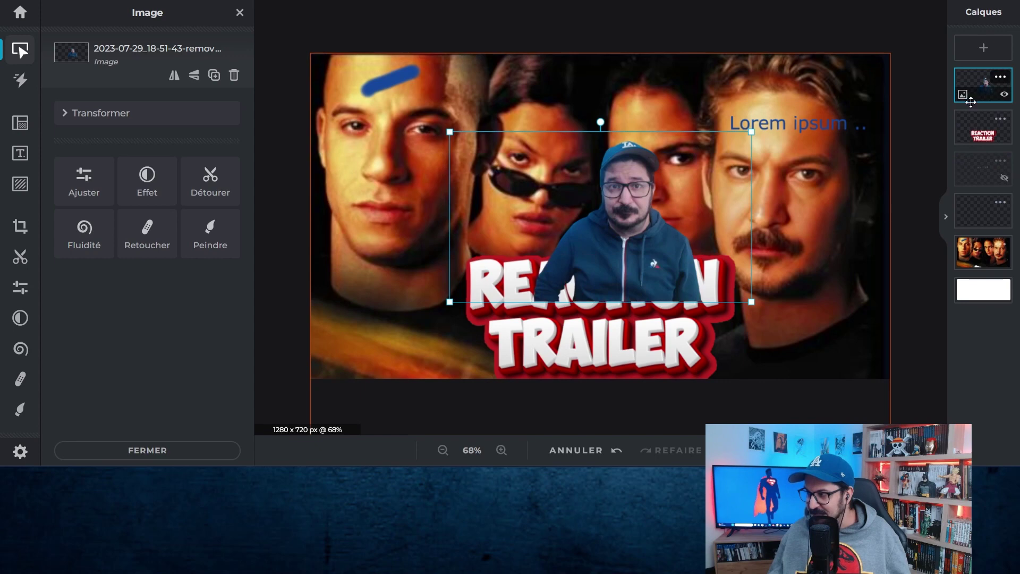
Step: Enlarge the cutout to nearly the full canvas height and place it over the picture's lower left part
left_click_drag(595, 239, 378, 316)
left_click_drag(543, 211, 805, 57)
left_click_drag(603, 317, 486, 321)
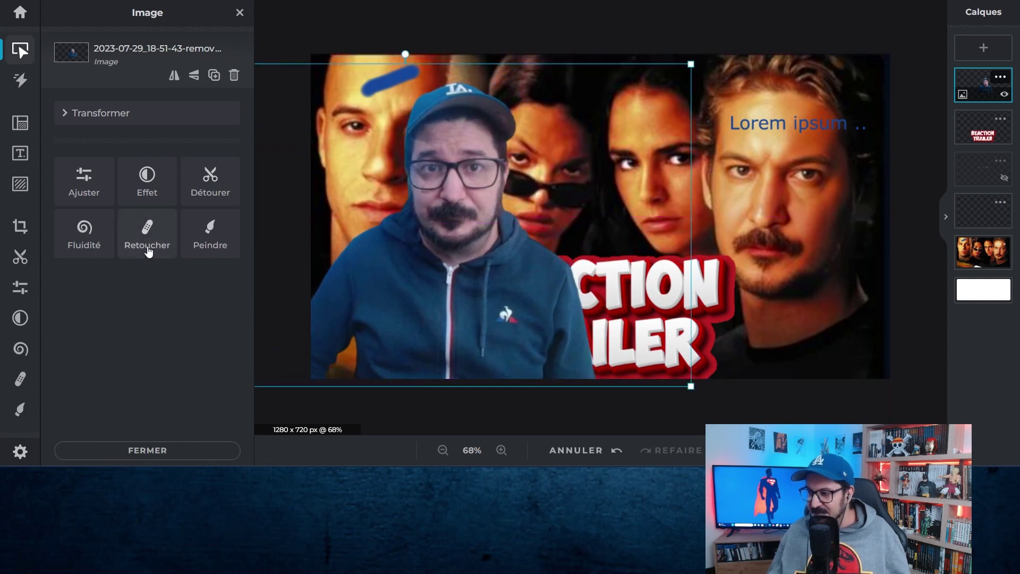
Step: Apply a sharpness of 56 to the cutout and move its layer directly beneath the REACTION TRAILER title
left_click(78, 181)
left_click(96, 240)
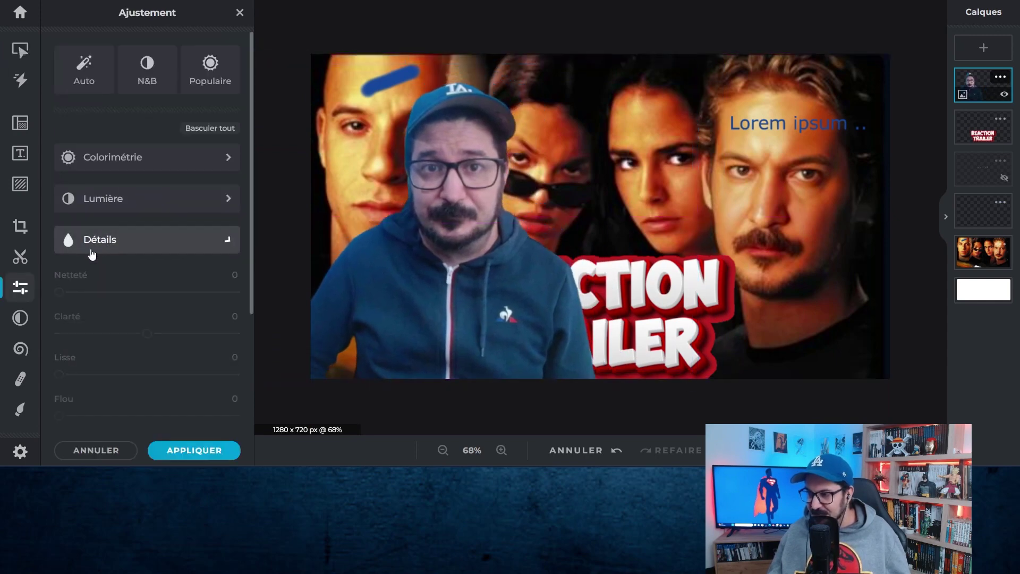
left_click_drag(59, 291, 142, 292)
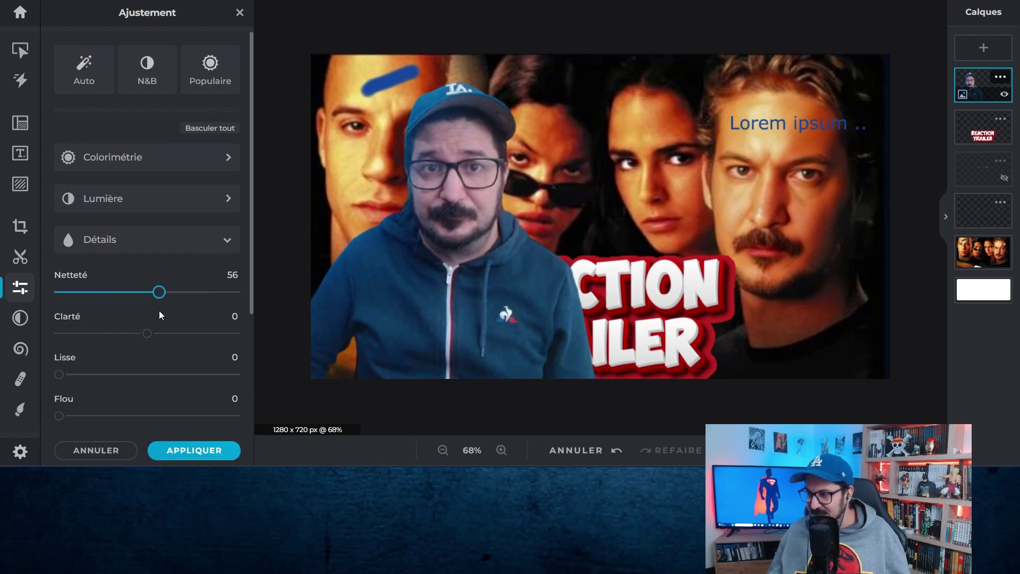
left_click(194, 451)
left_click_drag(976, 85, 978, 130)
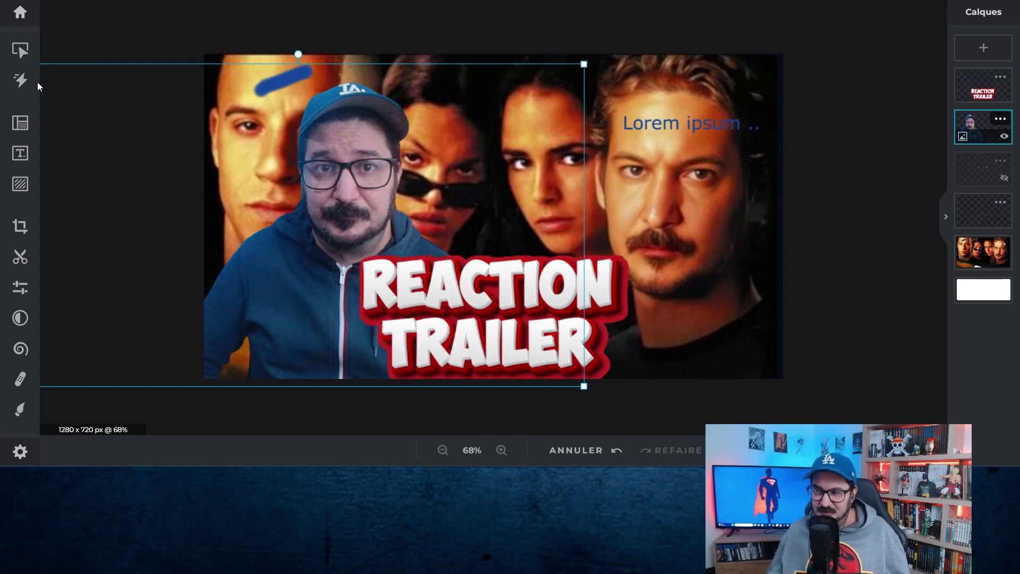
Step: Switch to Pixlr E, open the most recent casual summer project and select the cutout layer
left_click(20, 12)
scroll(84, 83, "up", 3)
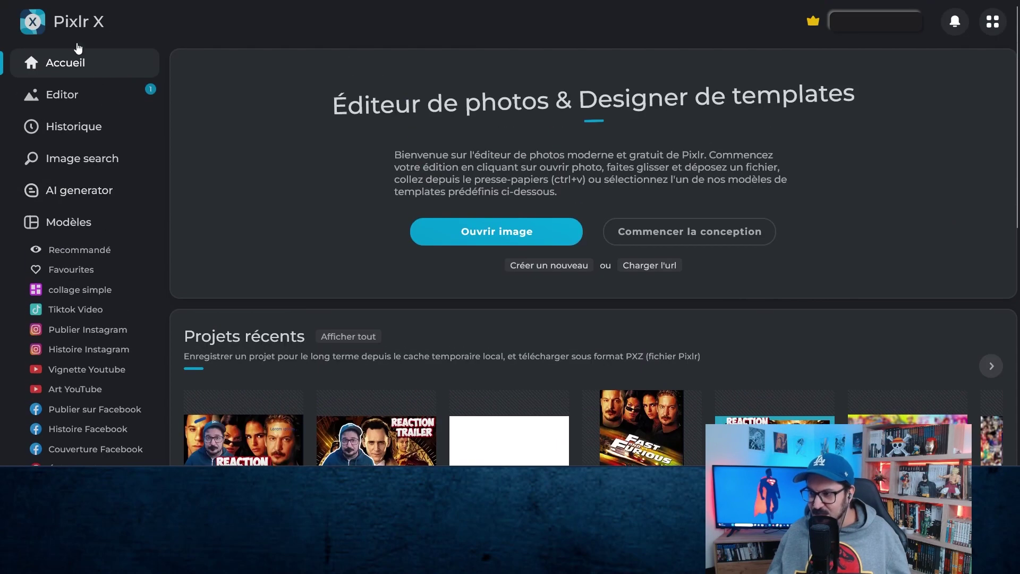
left_click(146, 86)
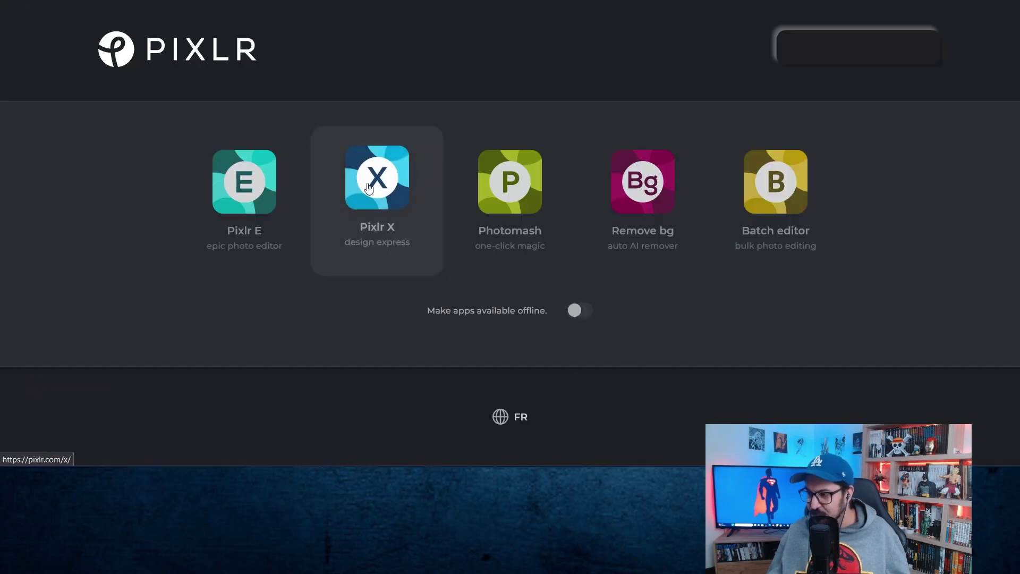
left_click(306, 238)
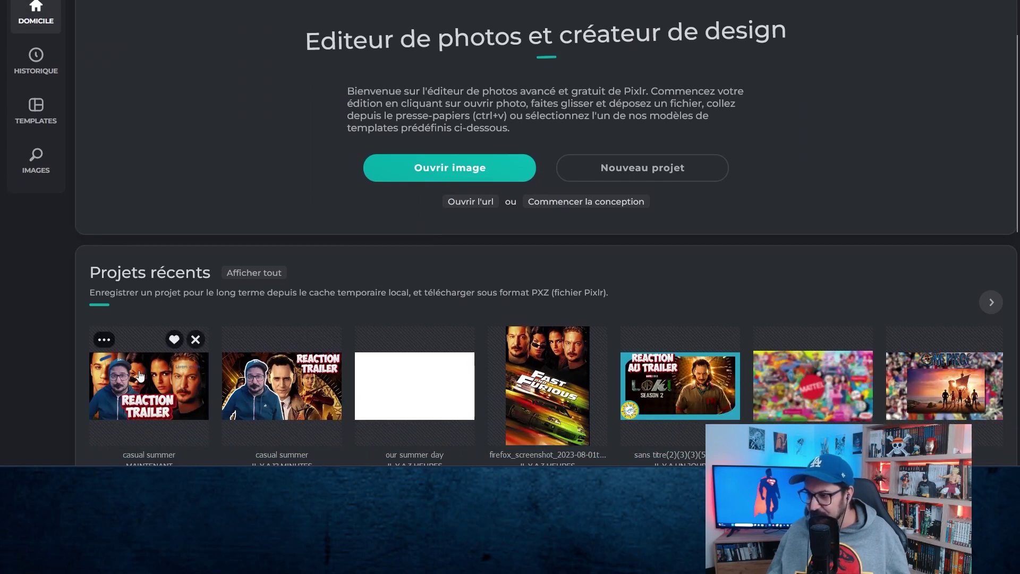
left_click(160, 381)
left_click(273, 255)
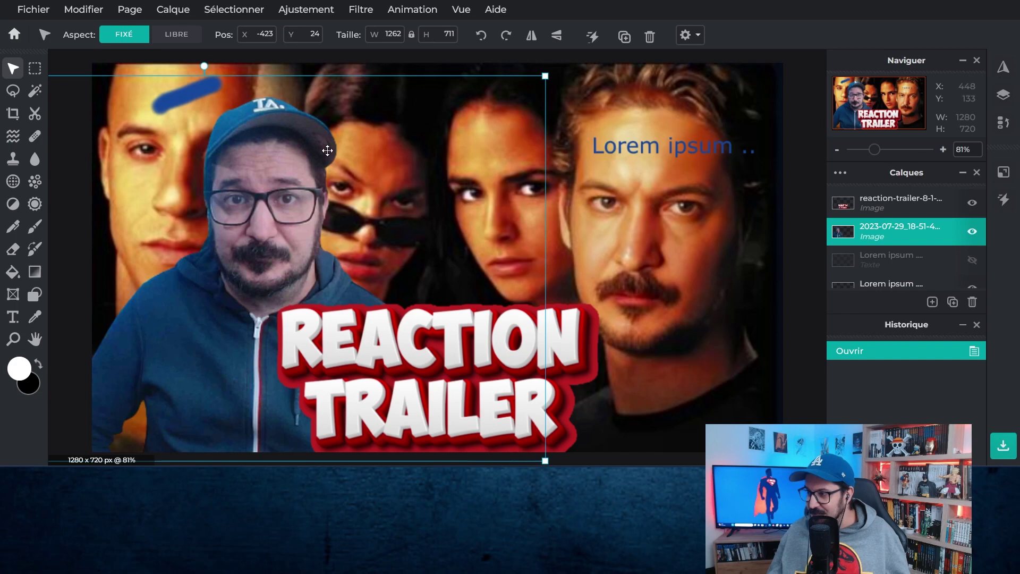
Step: Apply a white outer glow to the cutout with 15 px size, 50% feather and 100% opacity
left_click(361, 9)
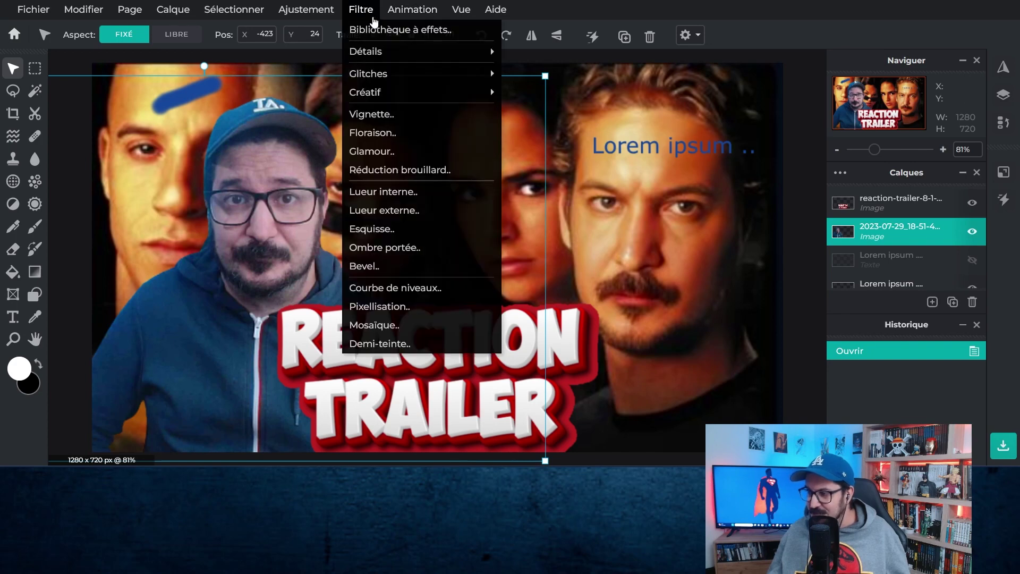
left_click(415, 212)
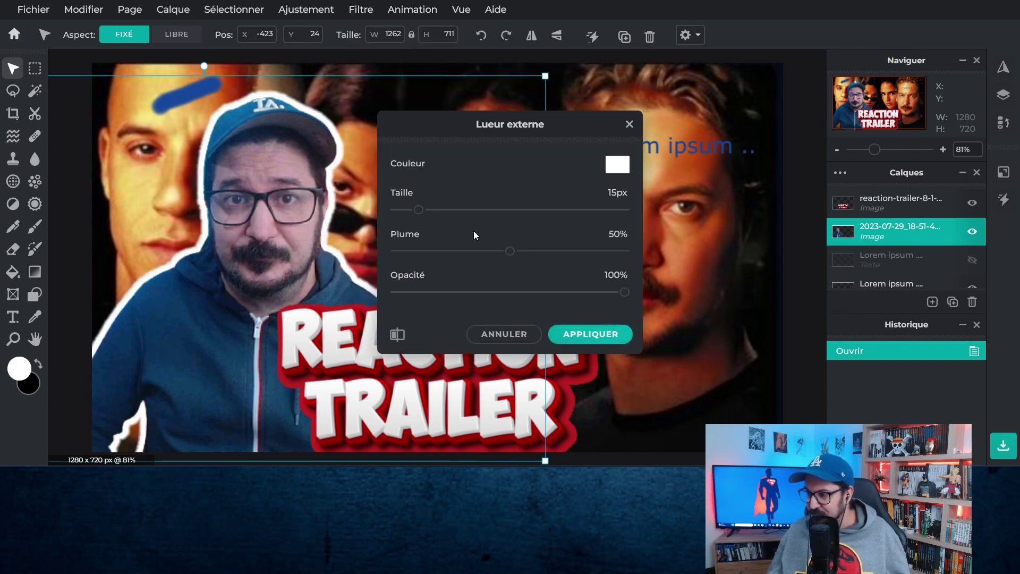
left_click(585, 333)
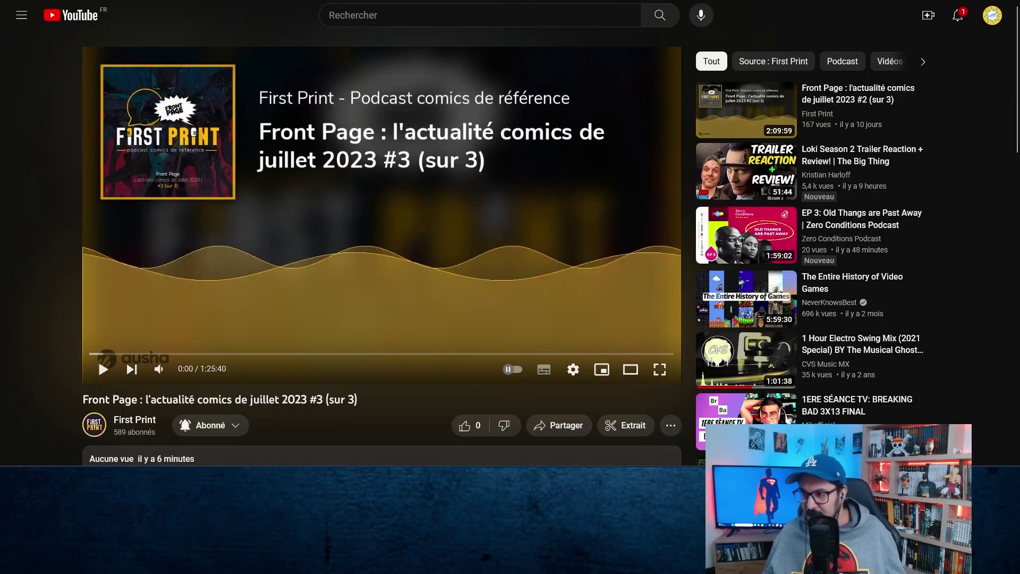
Step: Copy the address of the First Print YouTube video and shorten it with URLz.fr
right_click(318, 1)
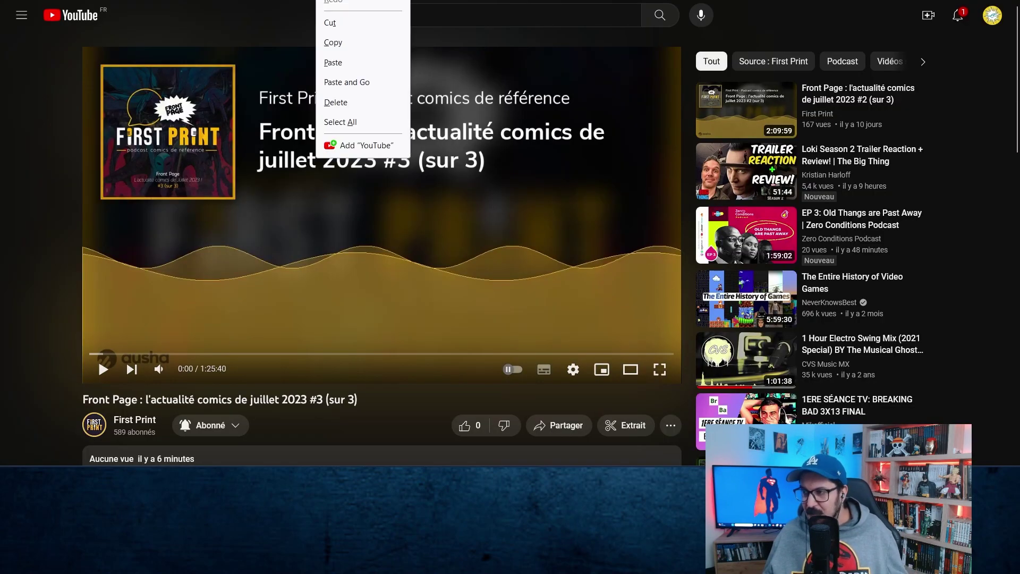
left_click(354, 43)
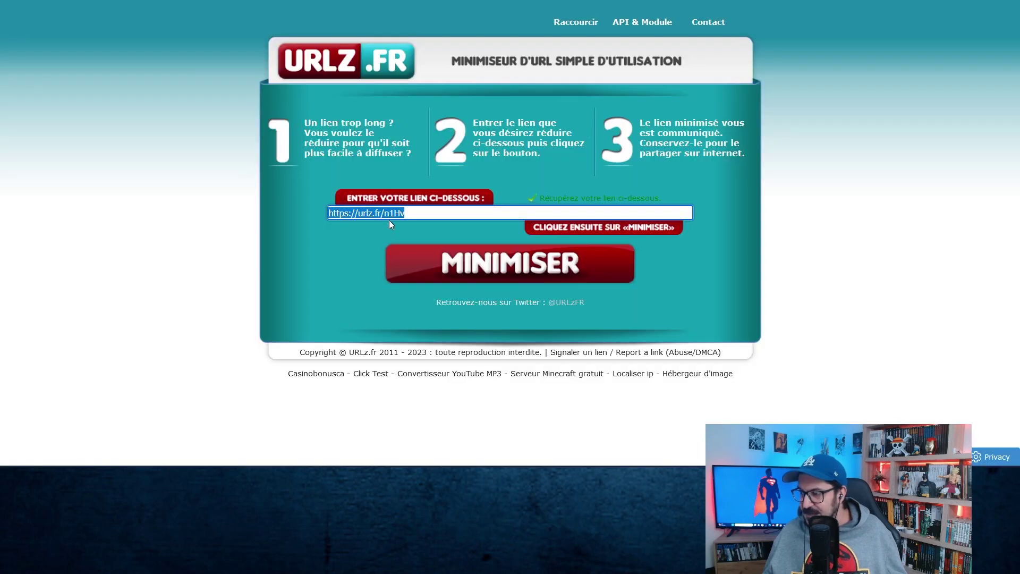
double_click(395, 213)
triple_click(387, 213)
right_click(402, 213)
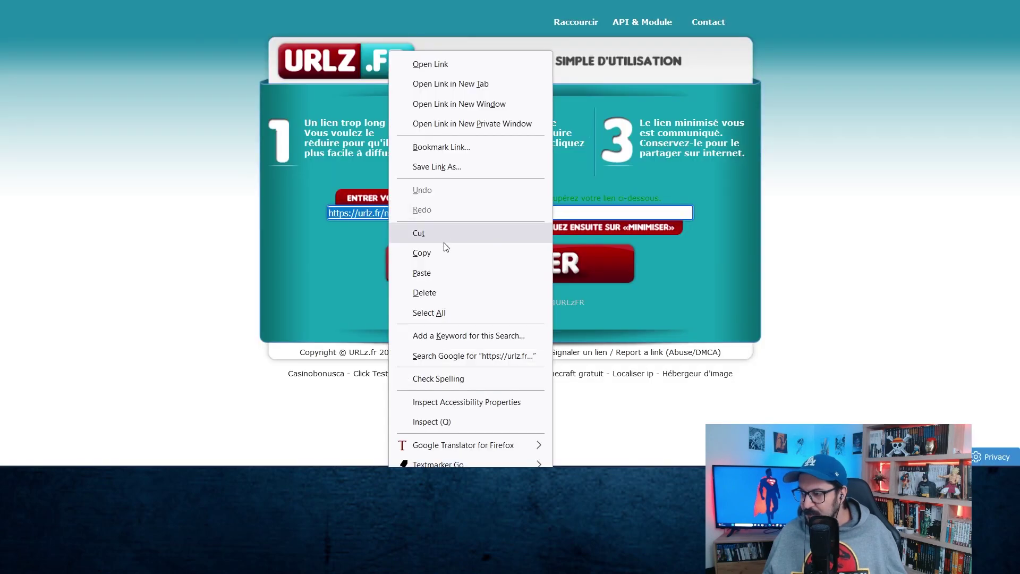
left_click(448, 272)
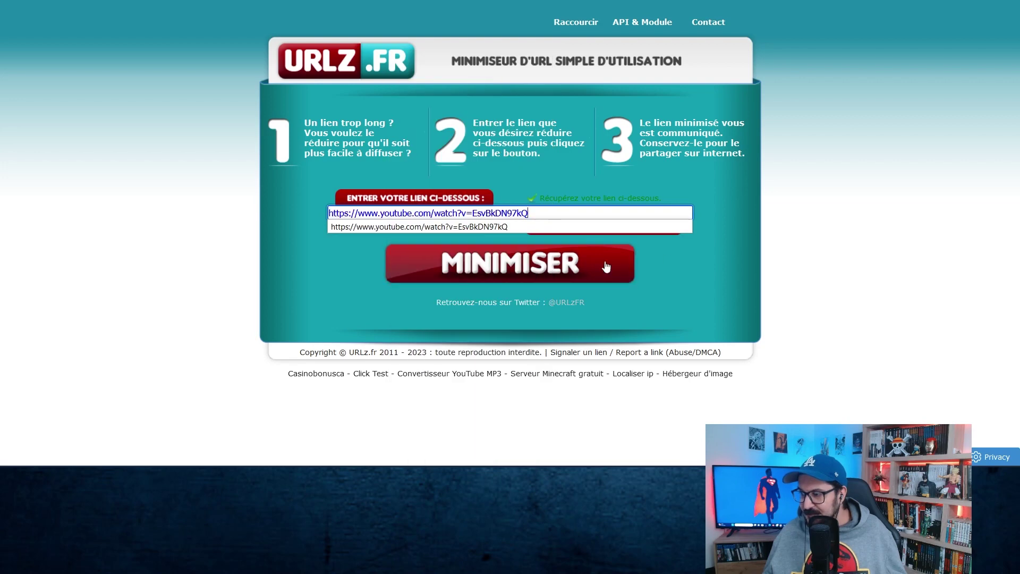
left_click(543, 269)
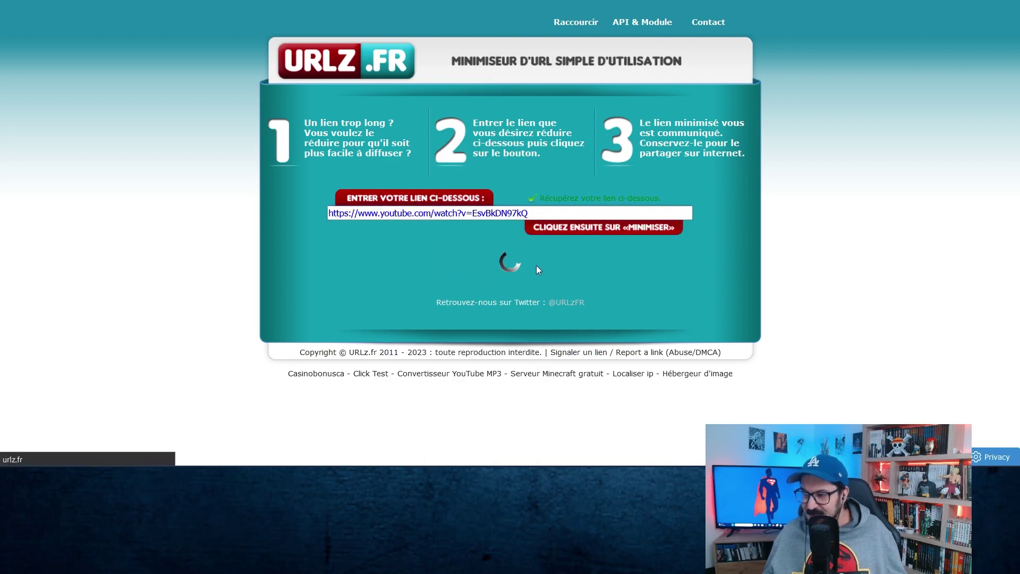
left_click(399, 210)
triple_click(420, 214)
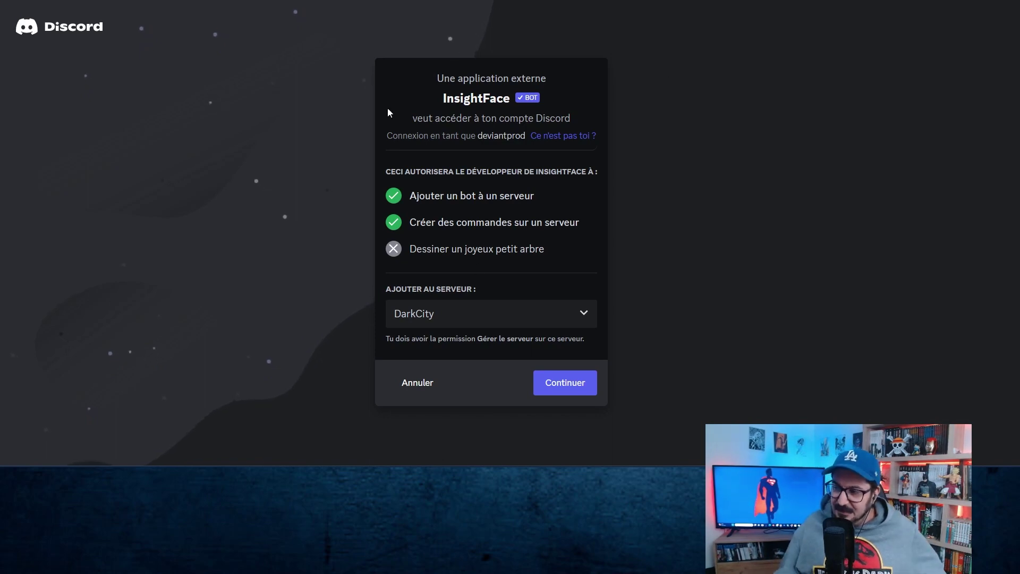
Step: Check which servers the InsightFace bot can be added to, leave DarkCity selected, and switch to the Discord app
left_click(571, 318)
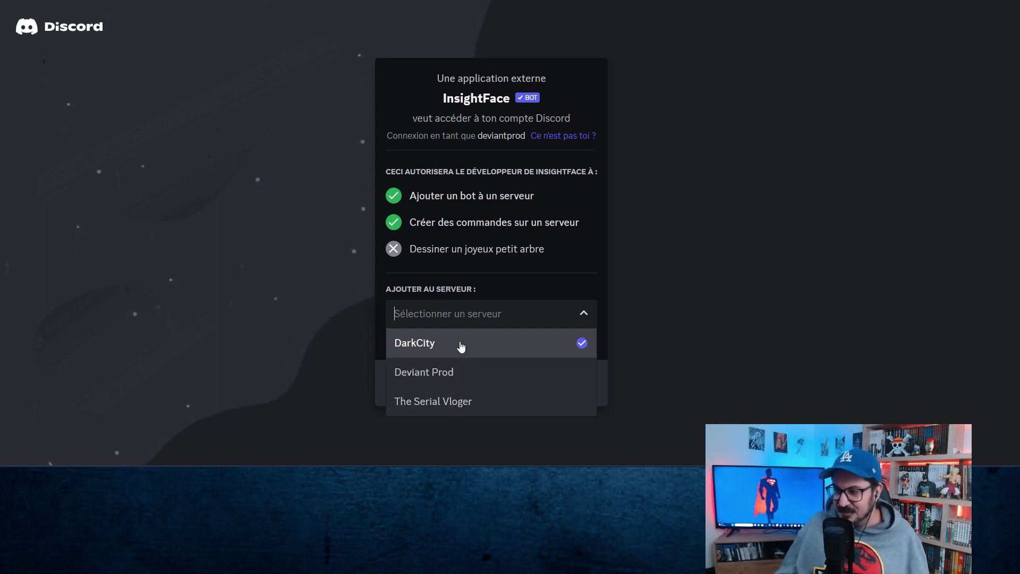
left_click(760, 273)
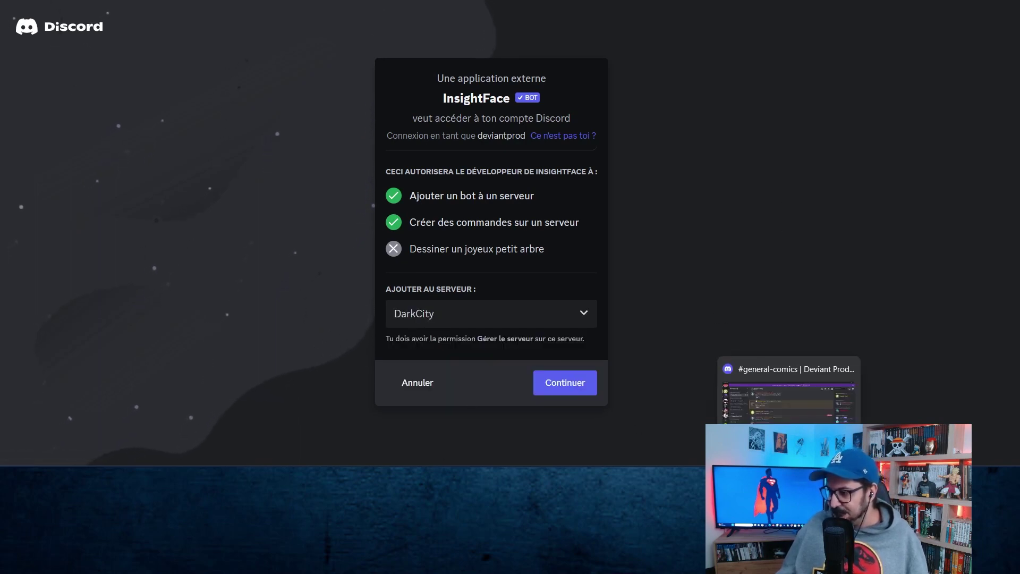
left_click(789, 465)
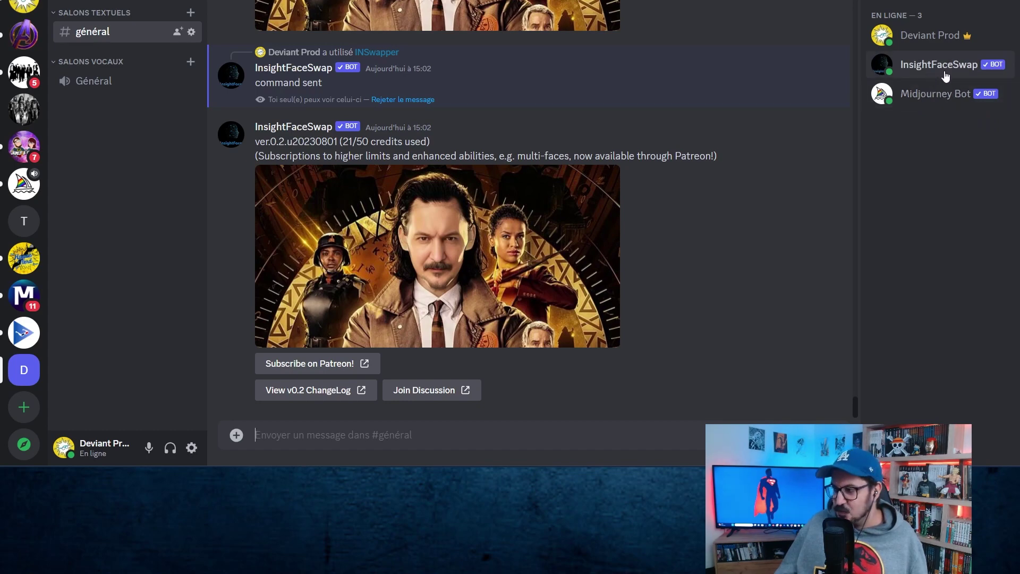
Step: Browse the bot commands available in the général channel and start InsightFaceSwap's /saveid command
left_click(326, 440)
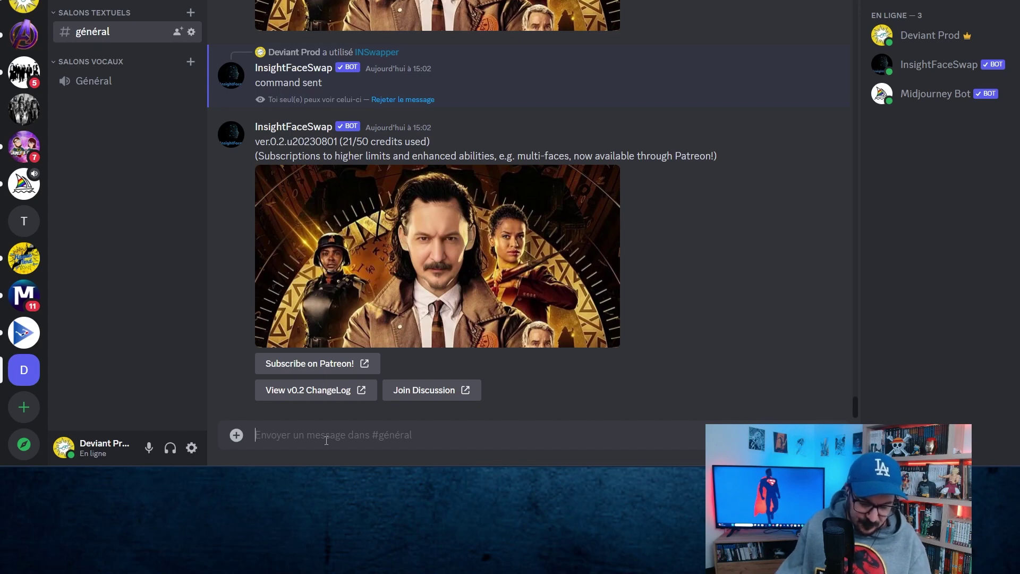
type("/")
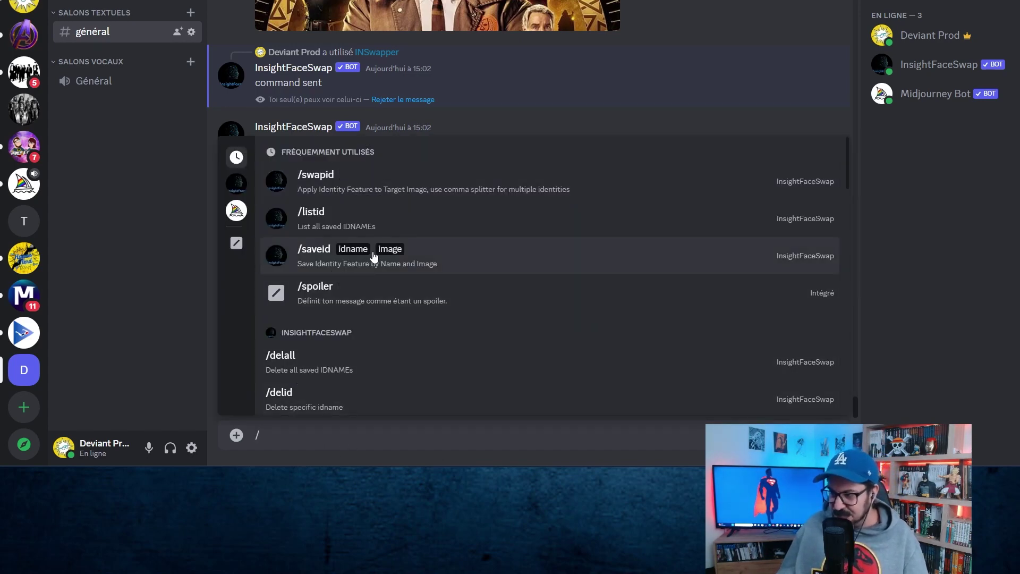
scroll(370, 323, "down", 15)
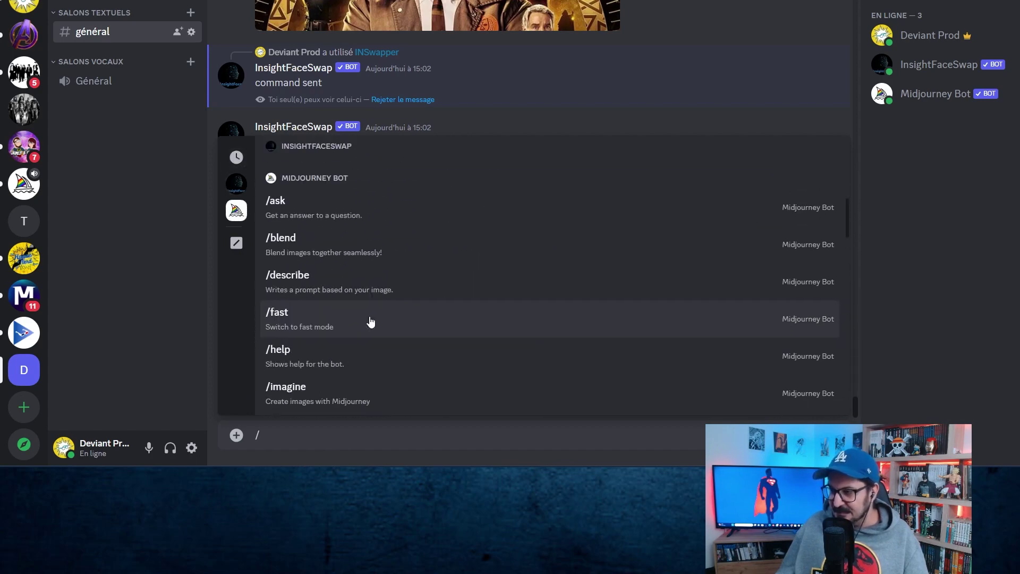
scroll(370, 323, "up", 15)
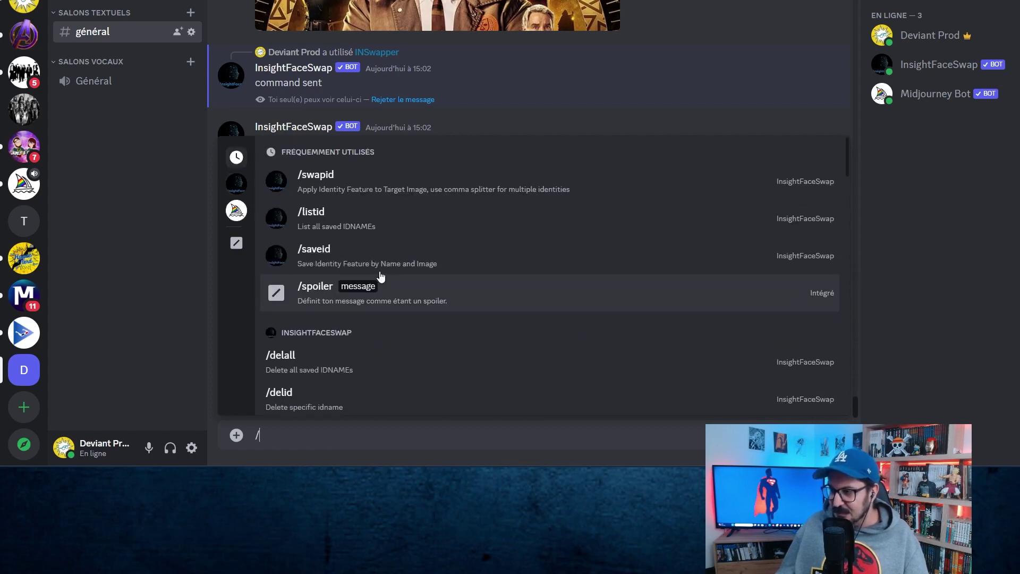
left_click(317, 260)
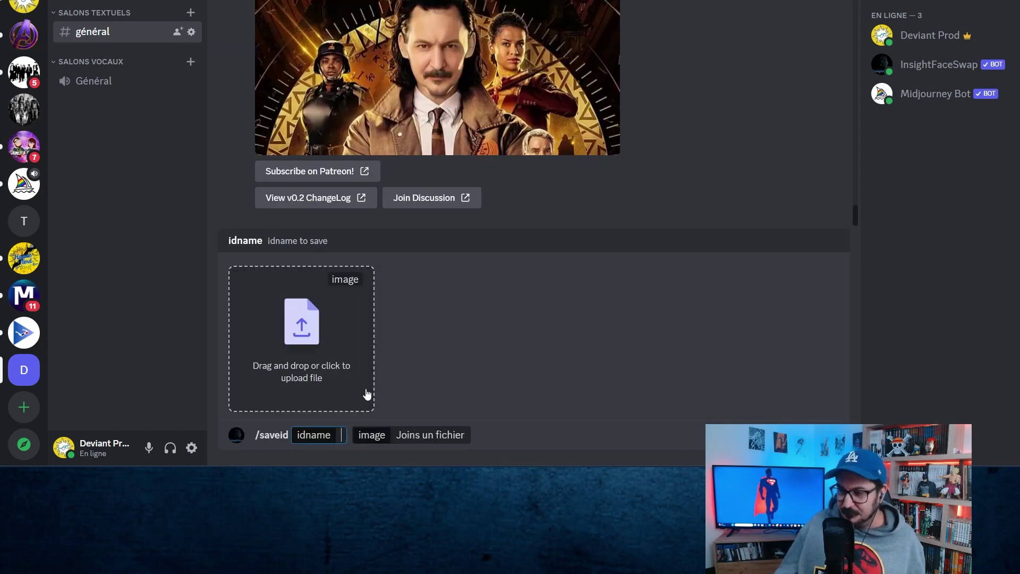